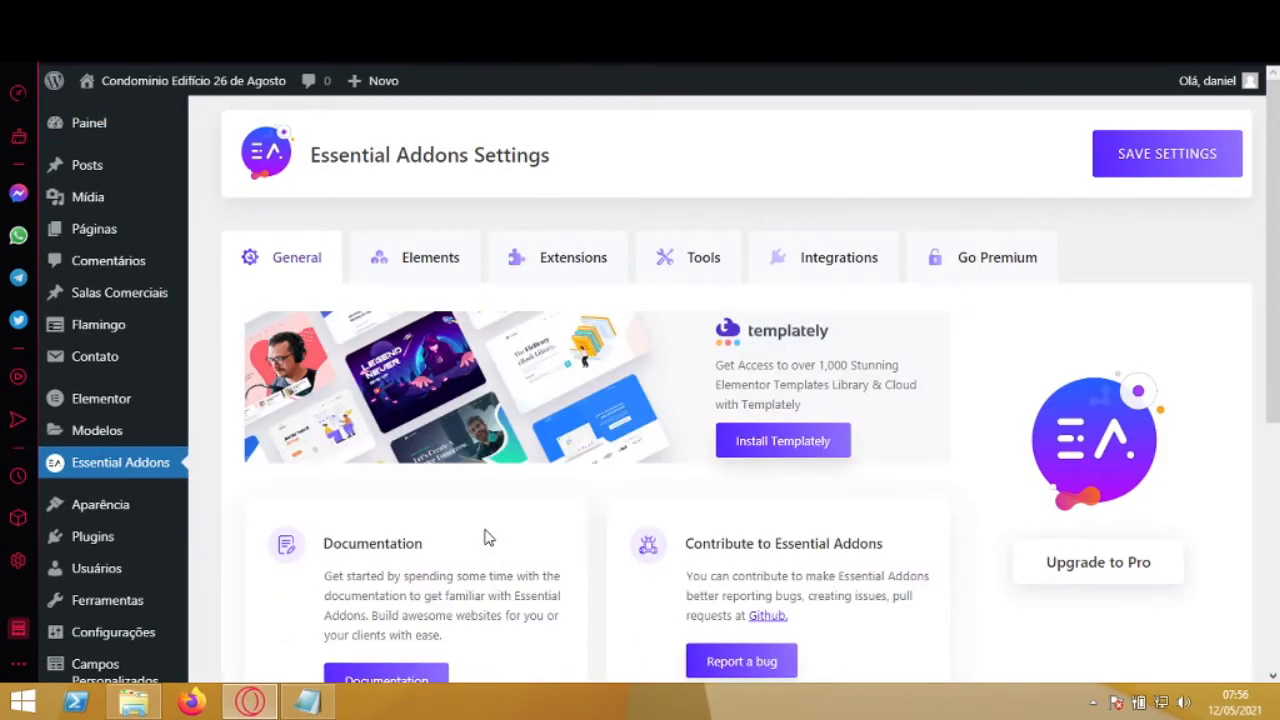
Install the EmbedPress integration from the Essential Addons settings and reload the admin page
left_click(697, 262)
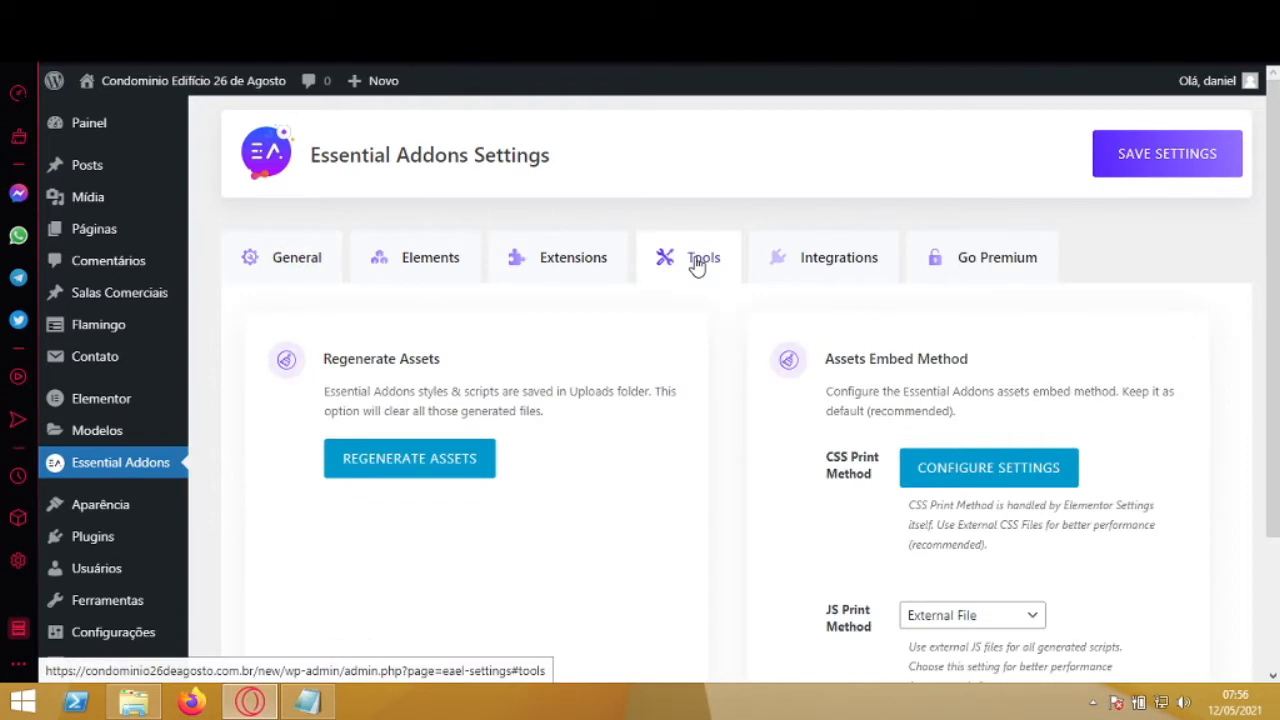
left_click(590, 265)
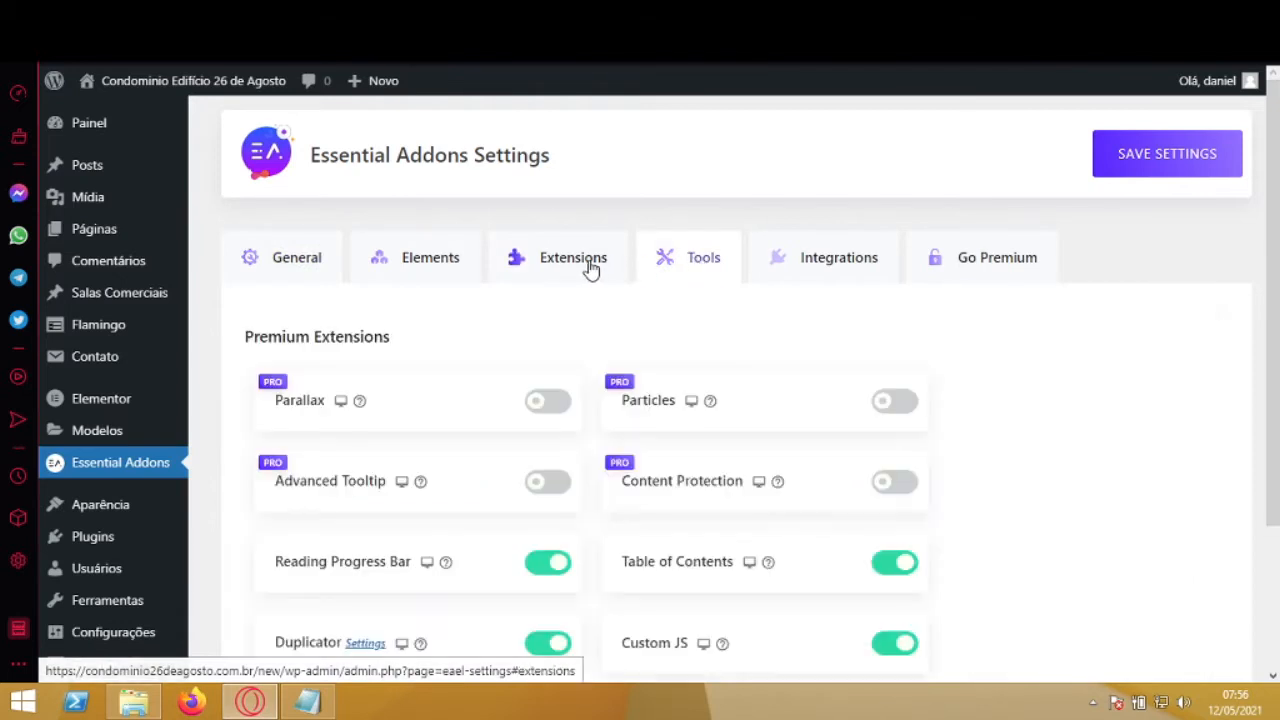
left_click(815, 267)
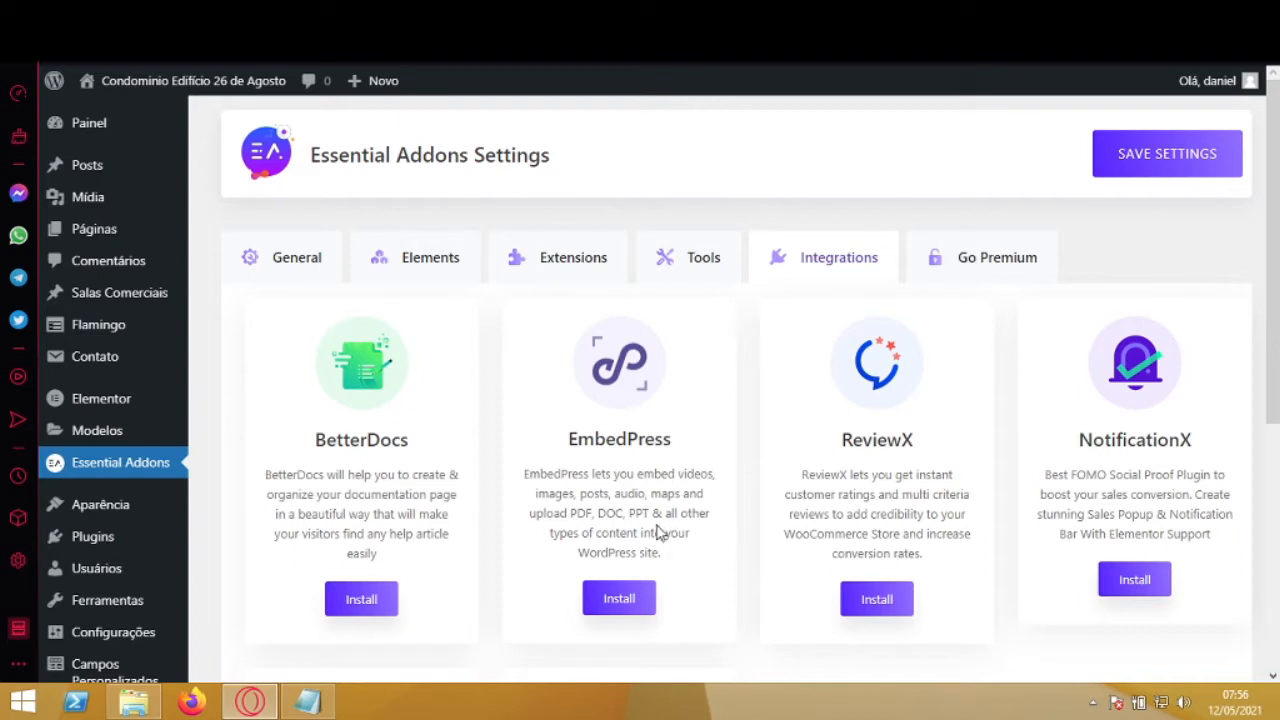
left_click(620, 605)
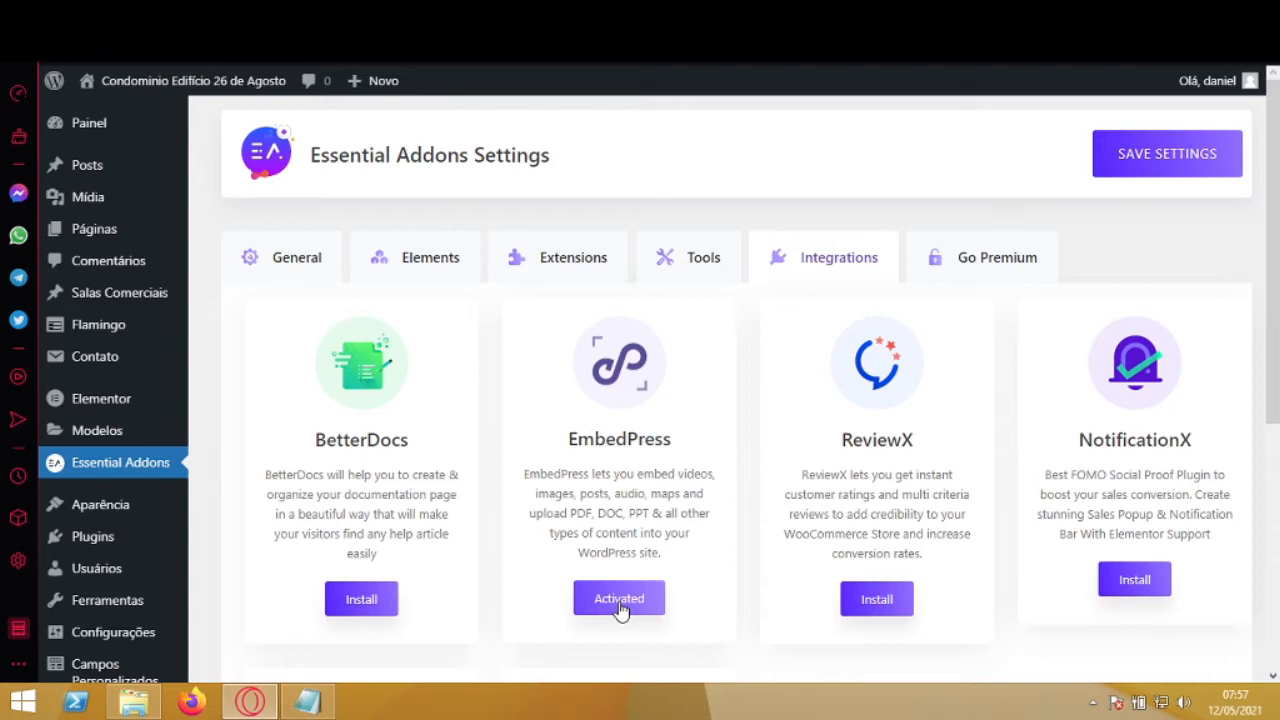
left_click(126, 60)
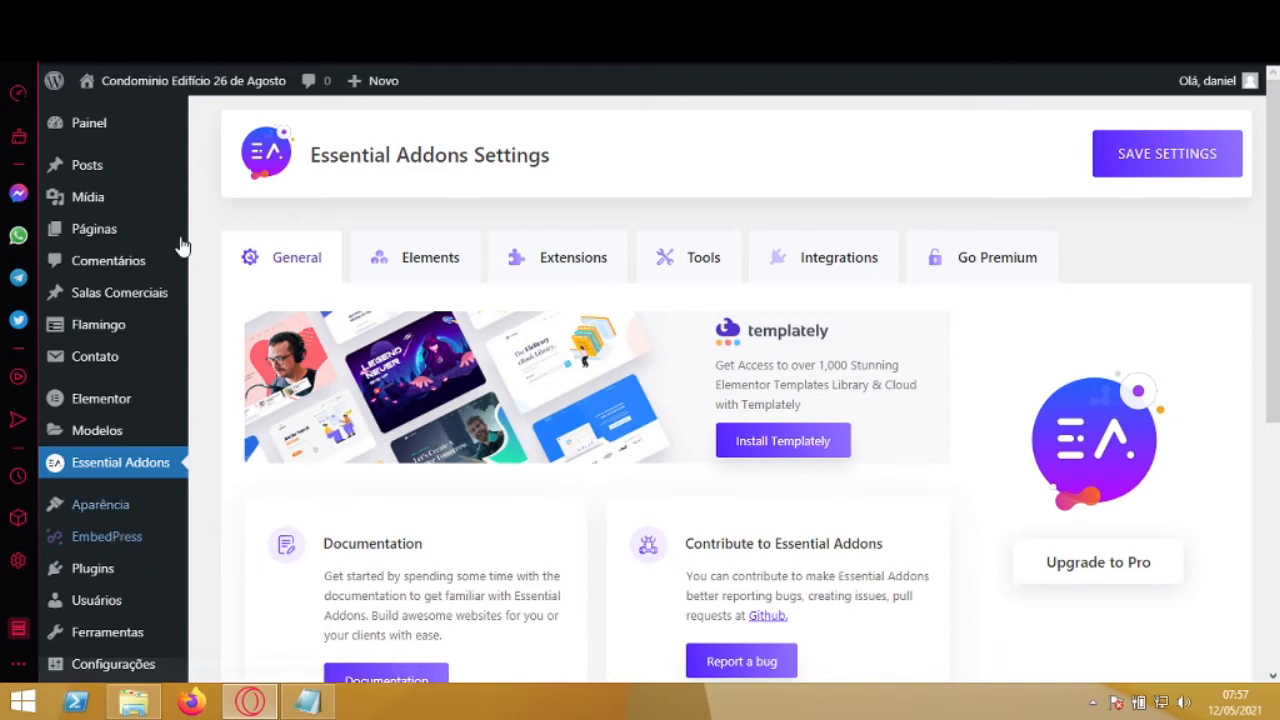
Create a new page titled PDF with the Elementor largura total template and save it as a draft
mouse_move(96, 238)
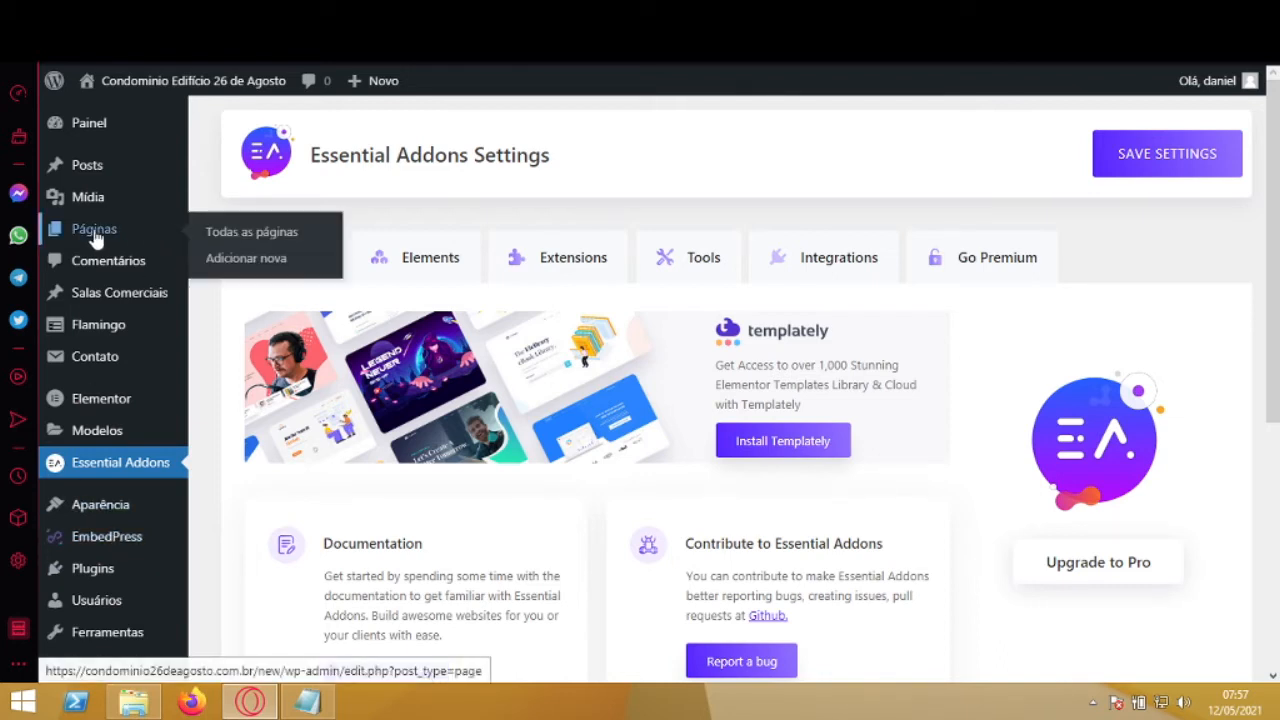
left_click(244, 268)
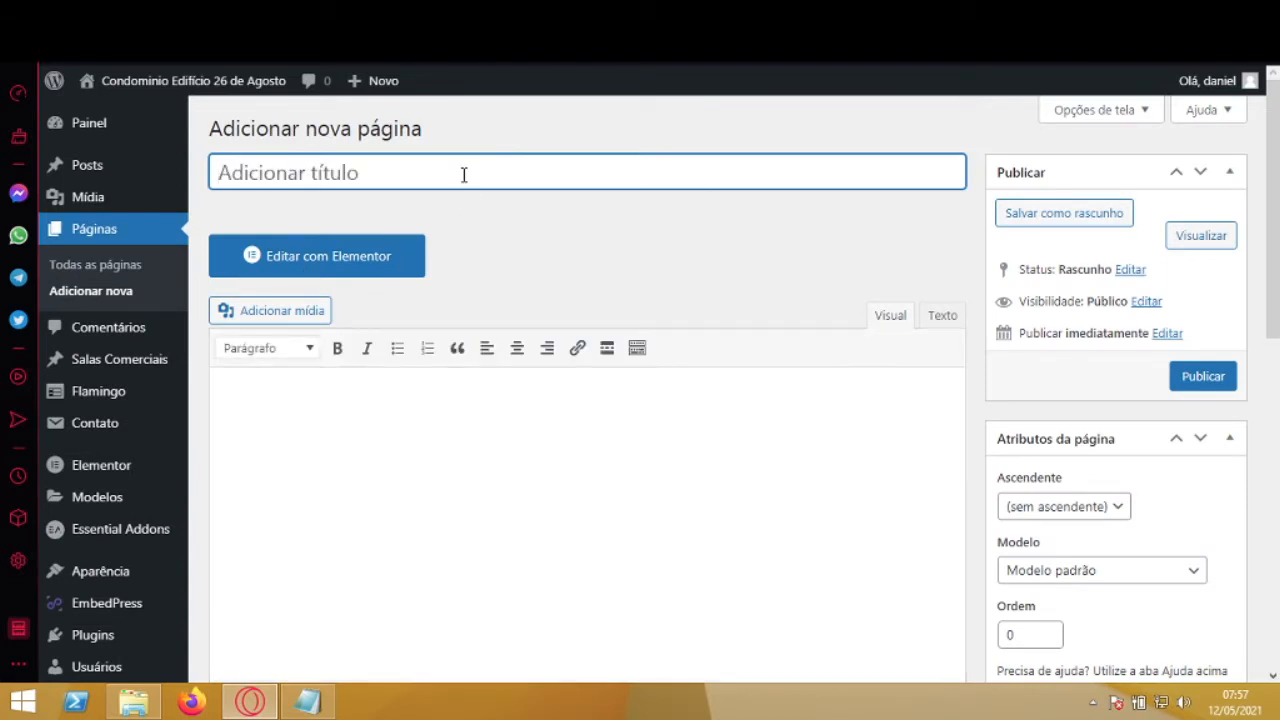
type("PDF")
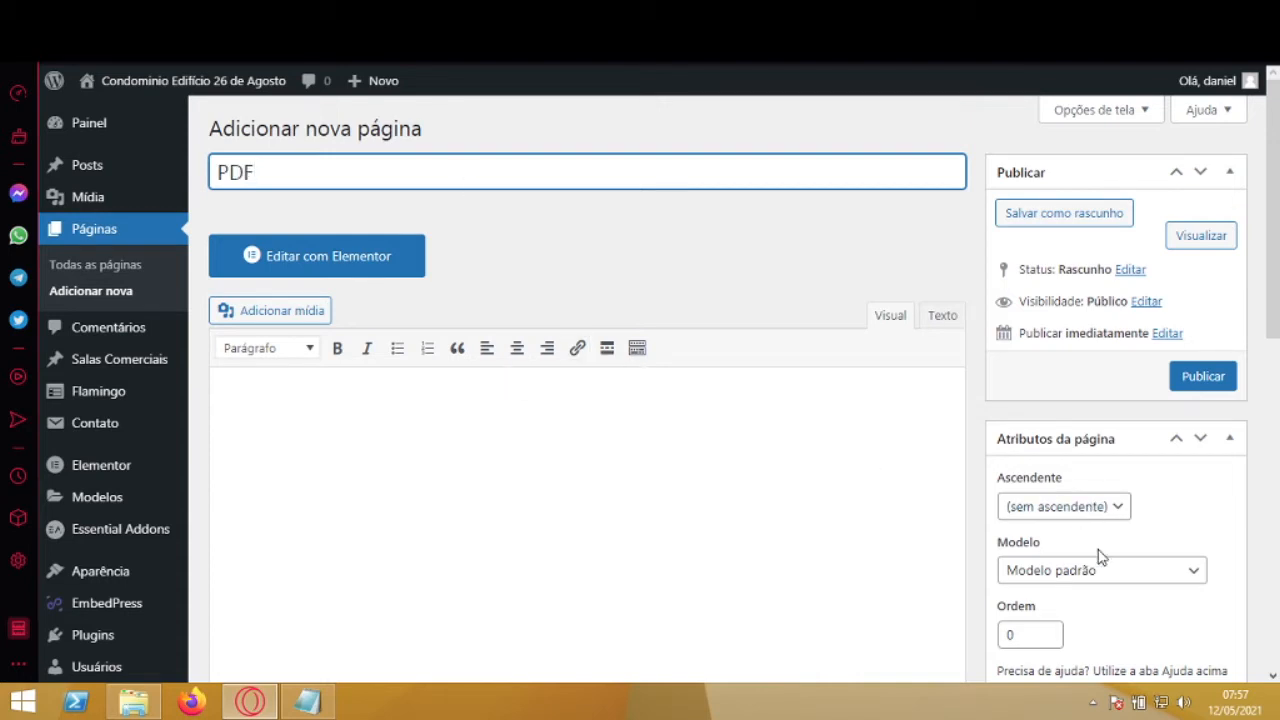
left_click(1168, 572)
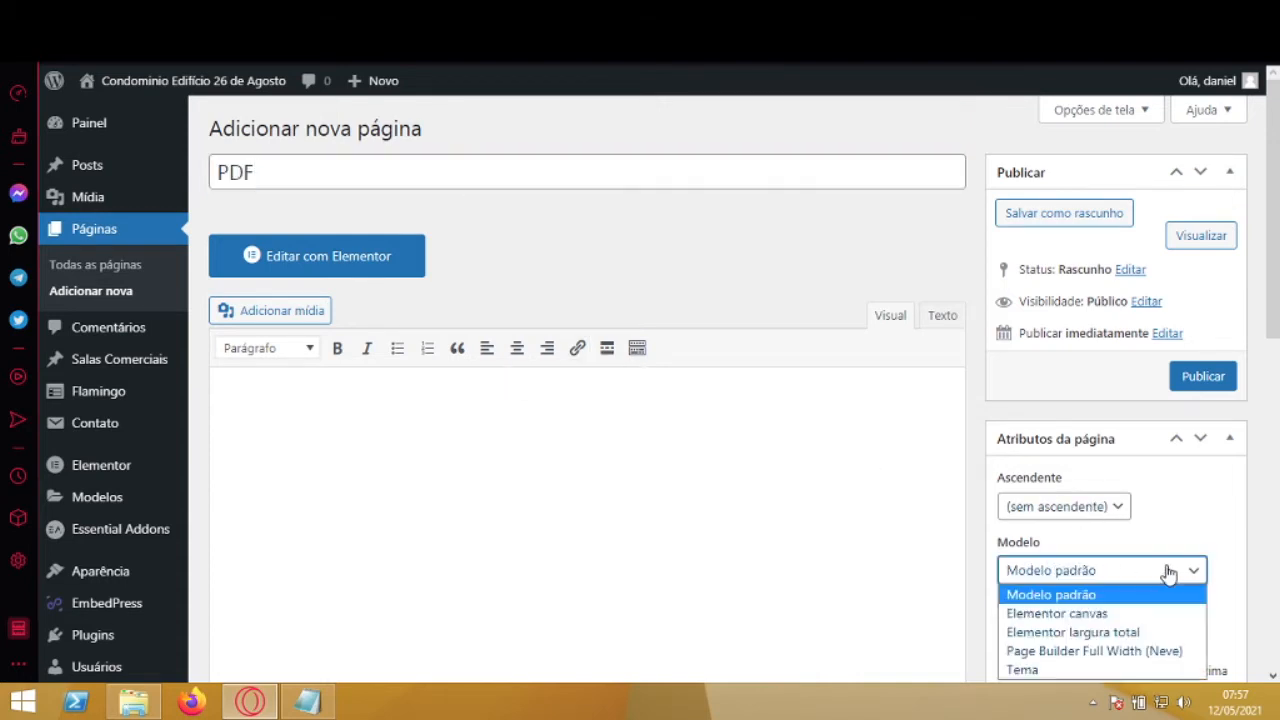
left_click(1142, 633)
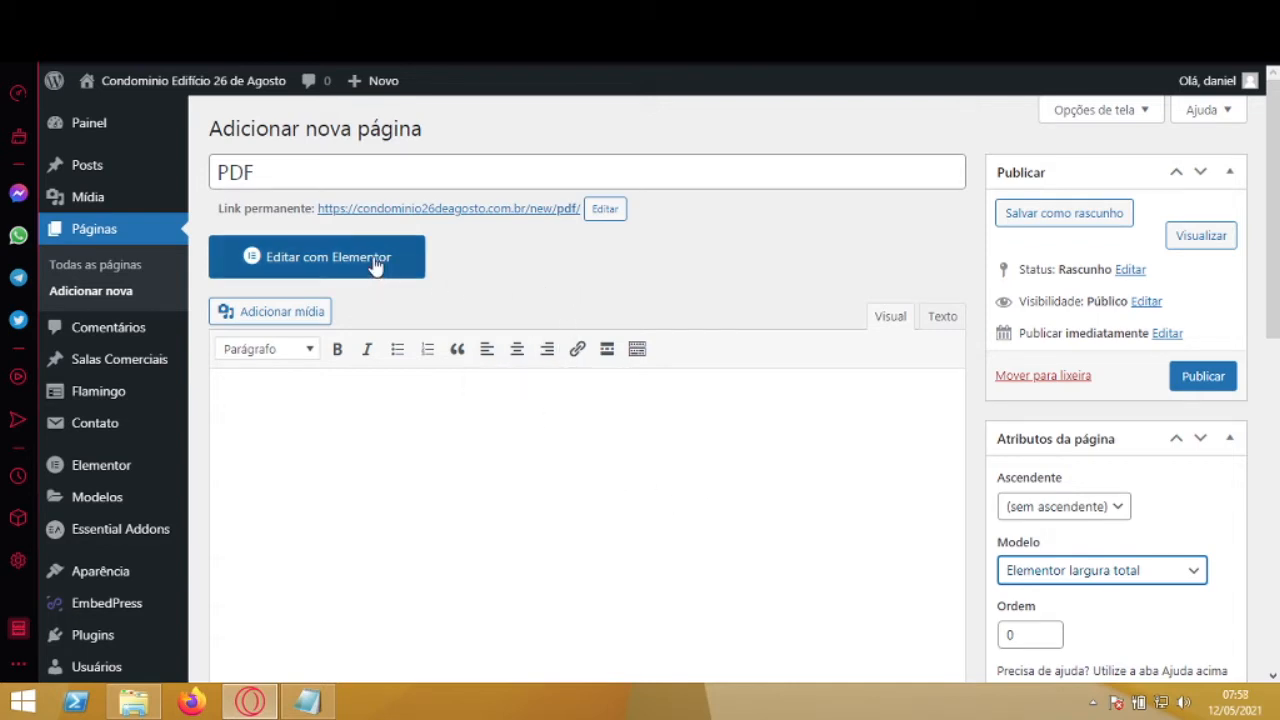
left_click(1066, 212)
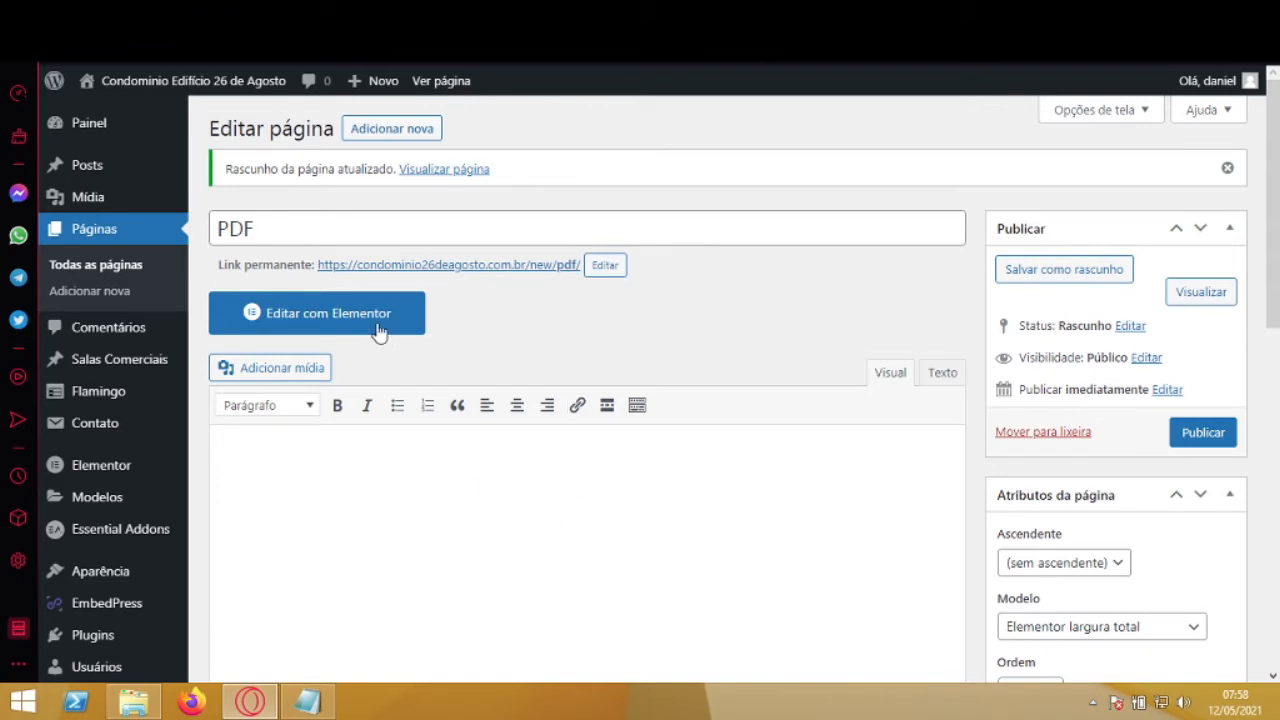
Open the PDF page in the Elementor editor and add a single-column section
left_click(341, 326)
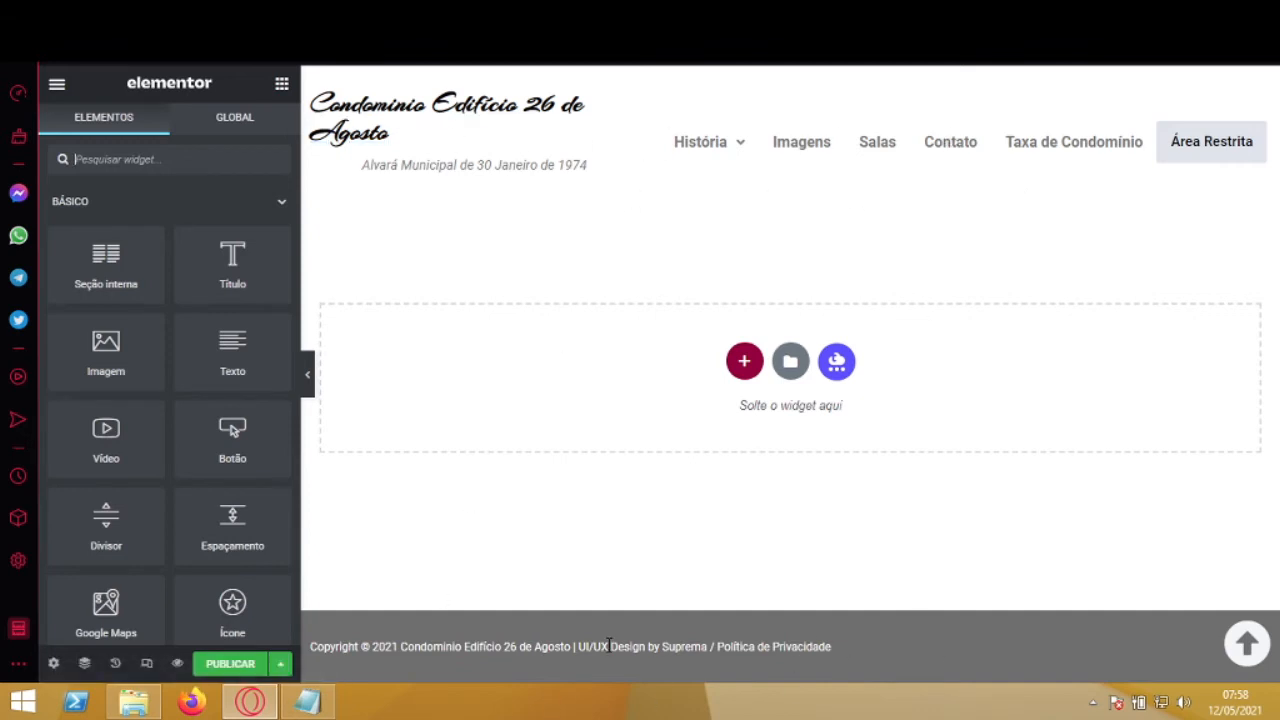
left_click(744, 362)
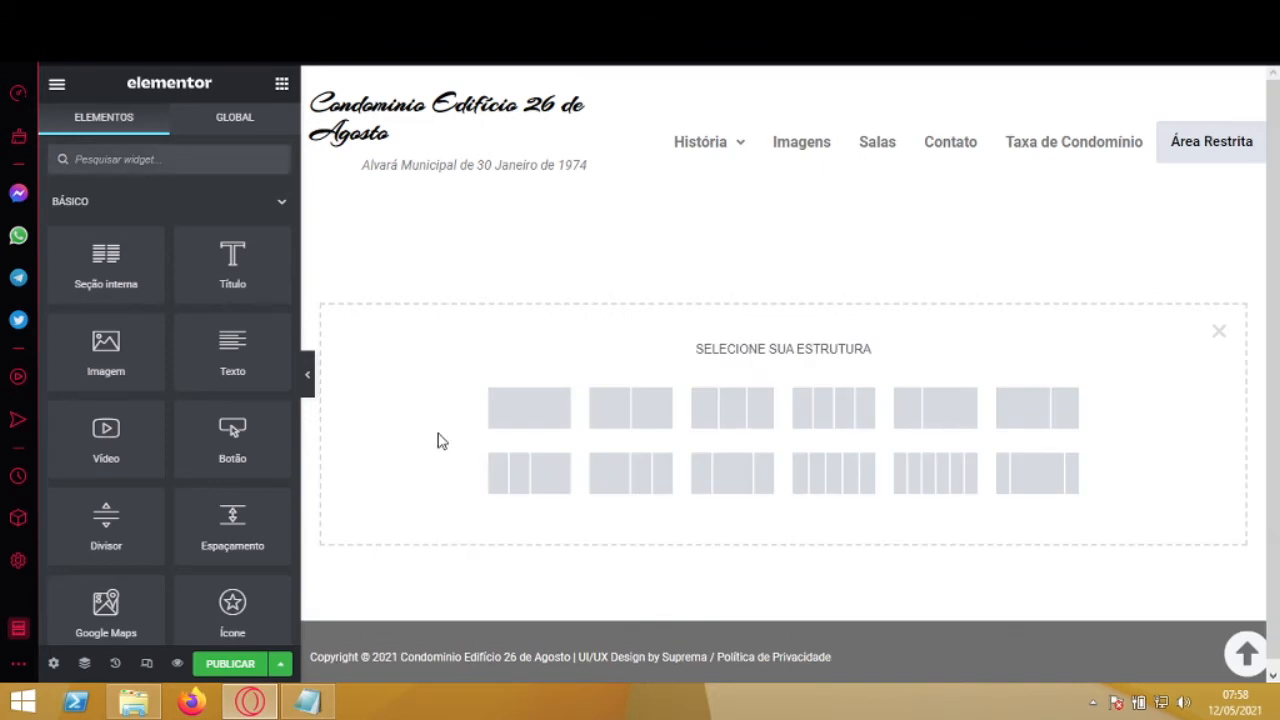
left_click(536, 410)
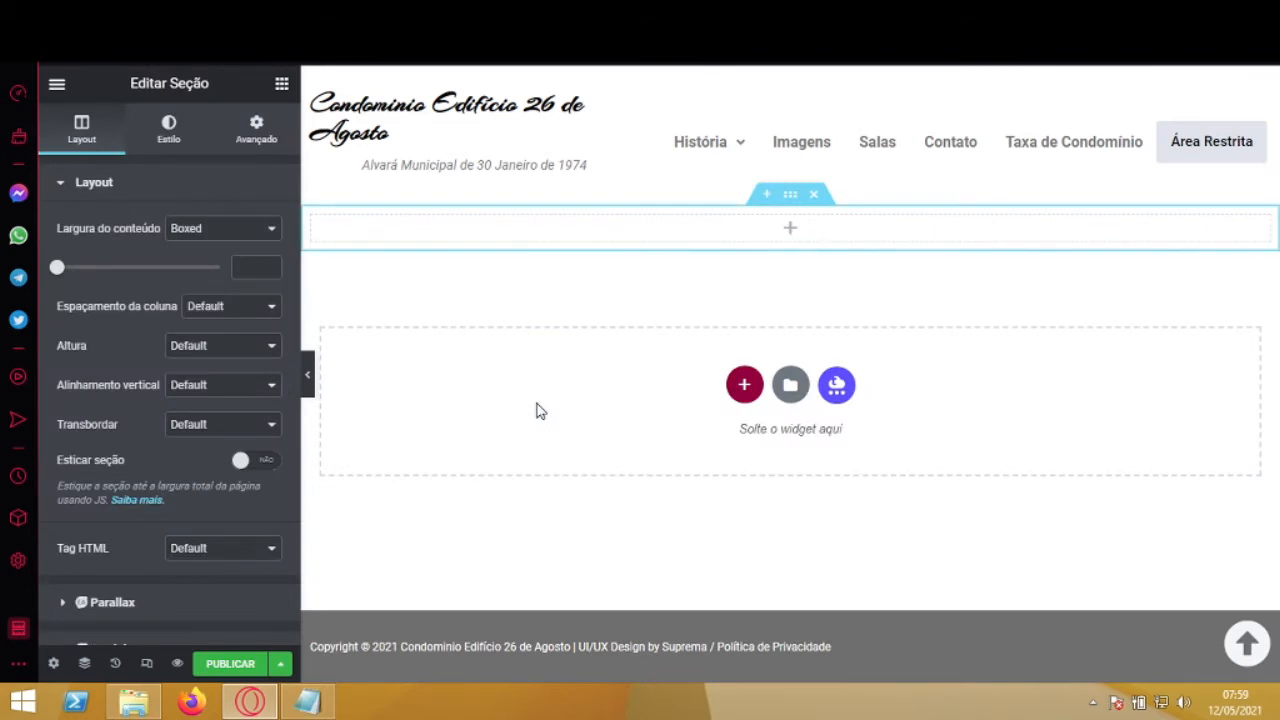
Set the section to Largura total with no column spacing, stretch it, choose the section HTML tag, and publish the page
left_click(224, 237)
left_click(222, 269)
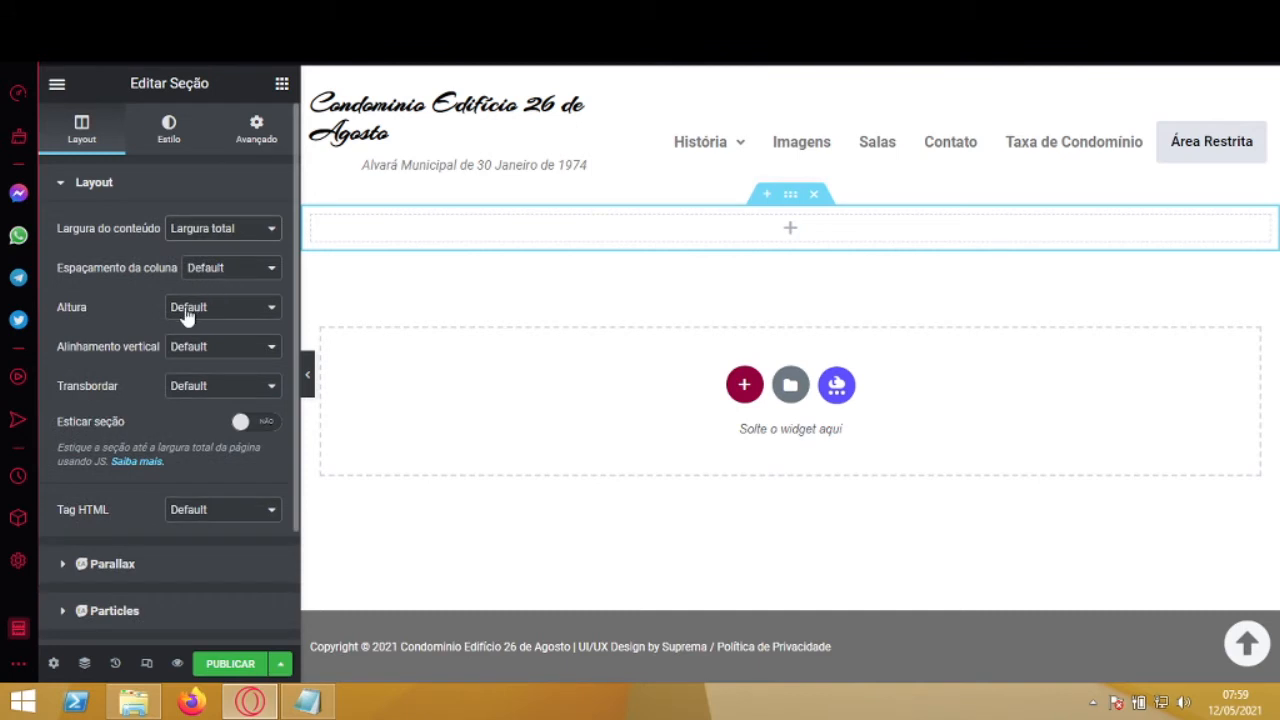
left_click(243, 271)
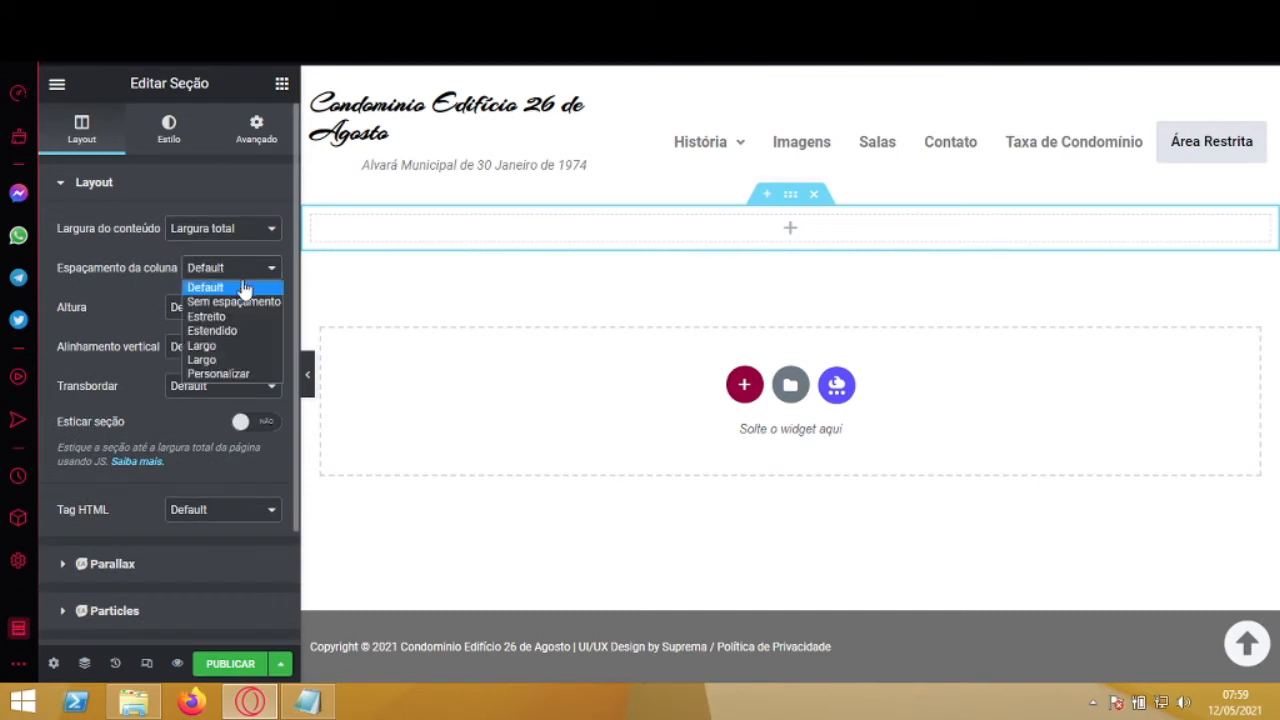
left_click(242, 301)
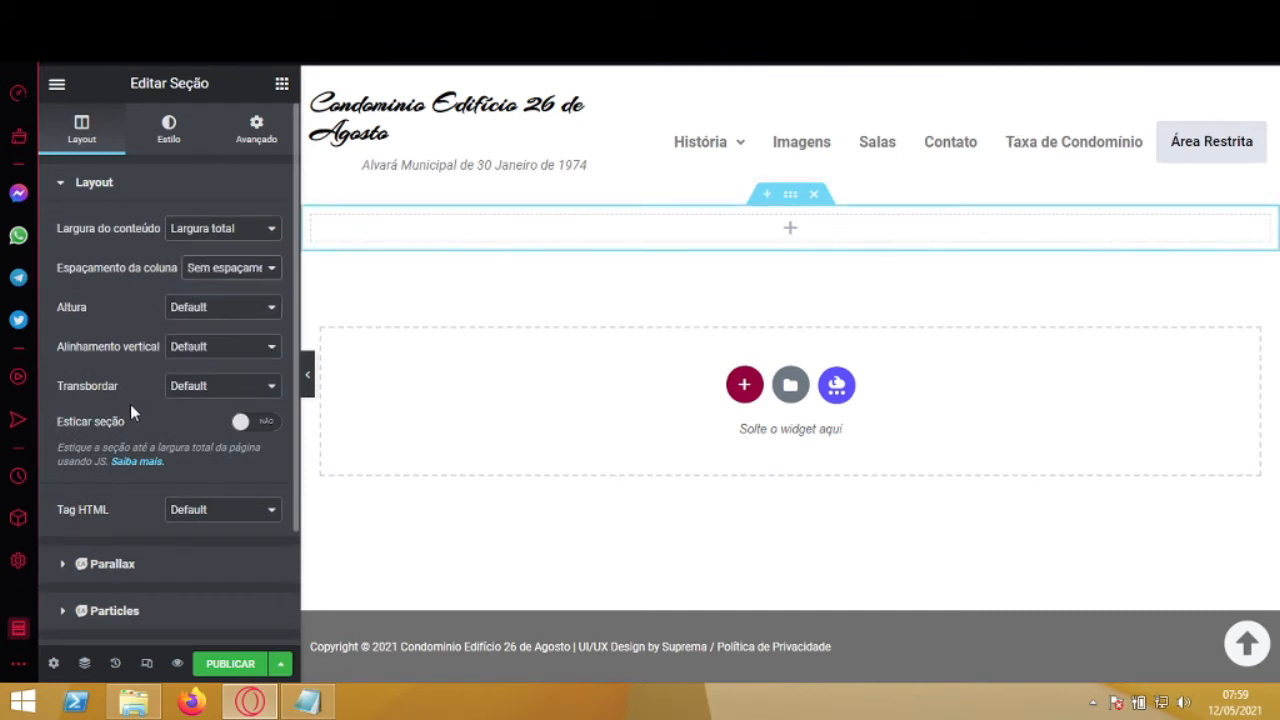
left_click(255, 425)
left_click(248, 512)
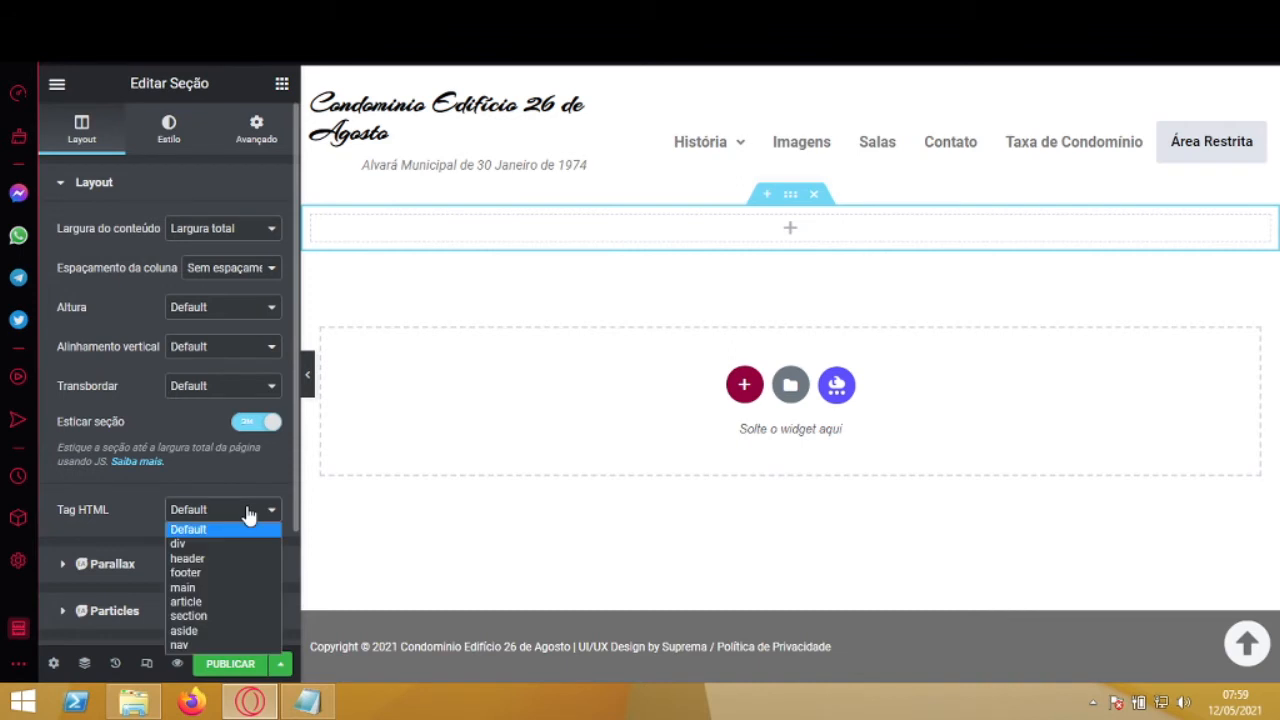
left_click(213, 616)
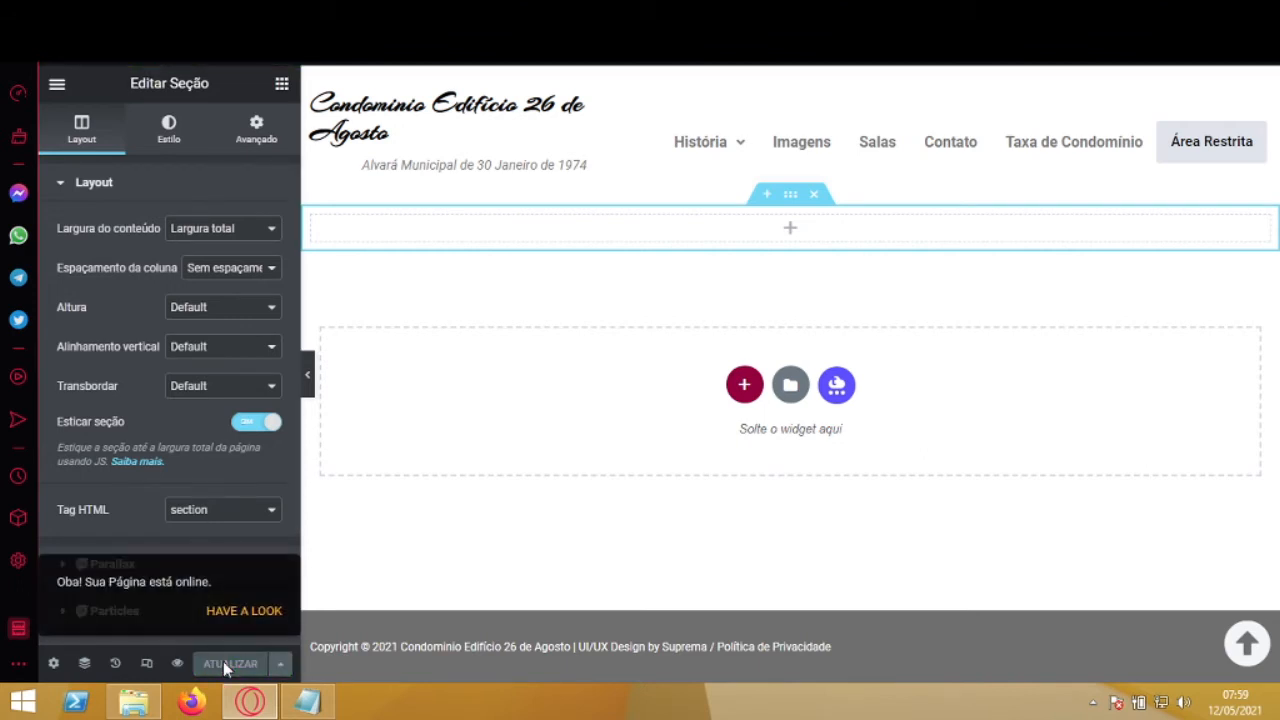
Search the widgets for "doc" and place the EmbedPress Document widget in the empty section
left_click(282, 86)
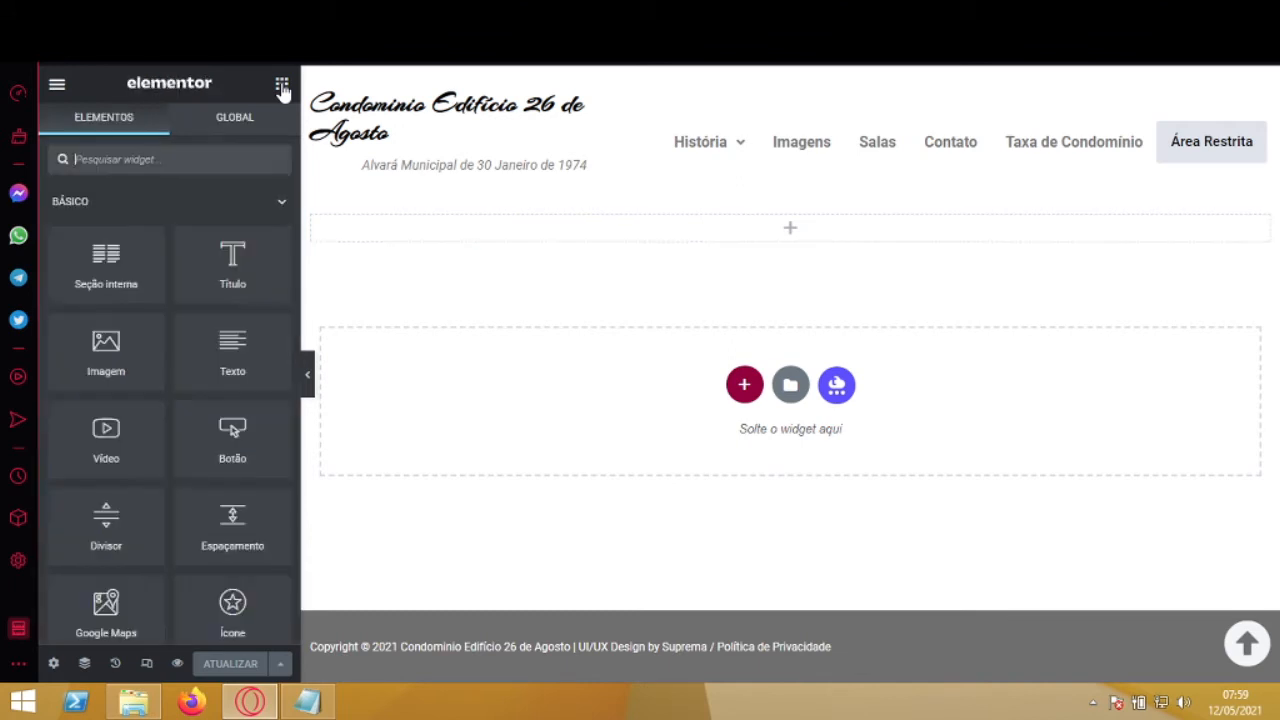
left_click(210, 162)
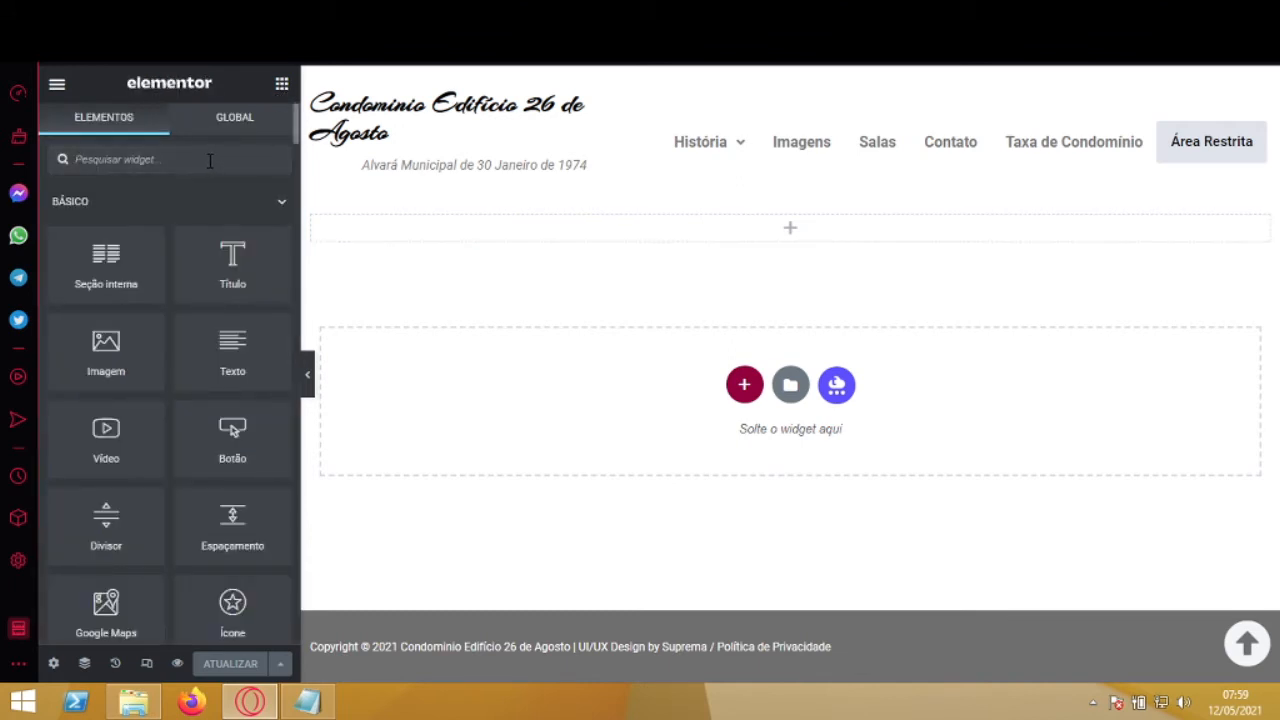
type("doc")
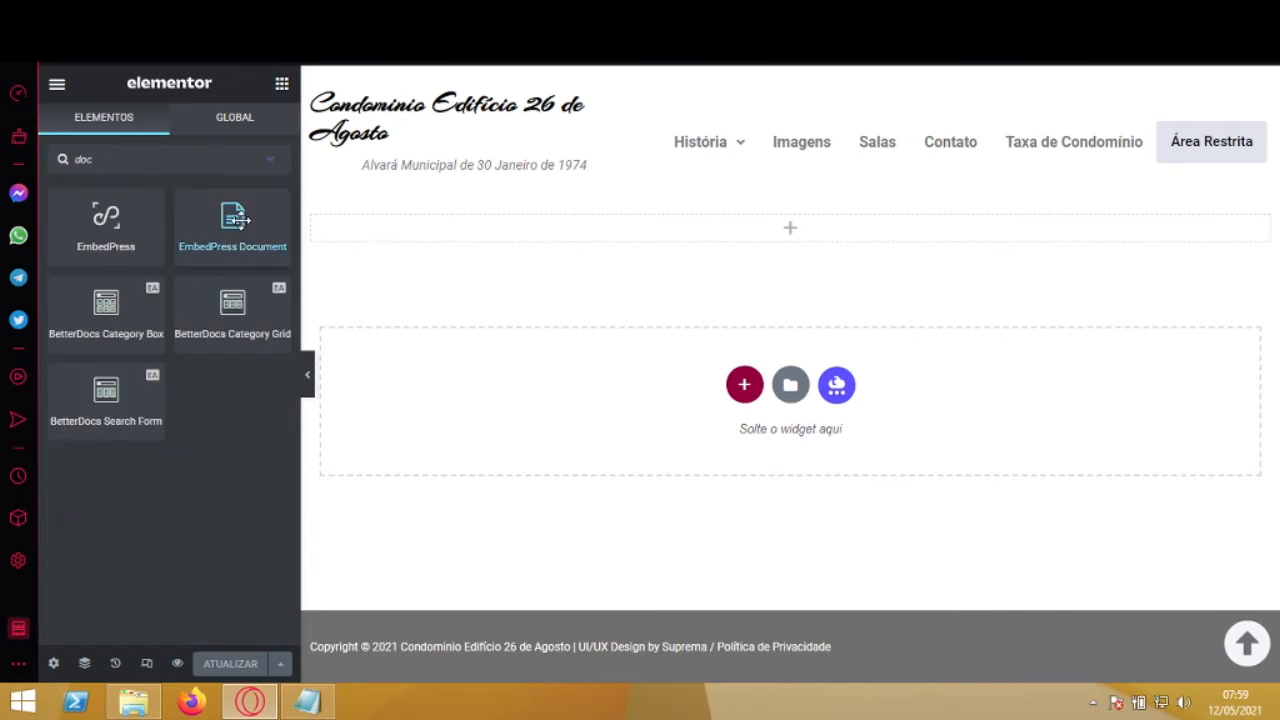
left_click_drag(230, 222, 806, 266)
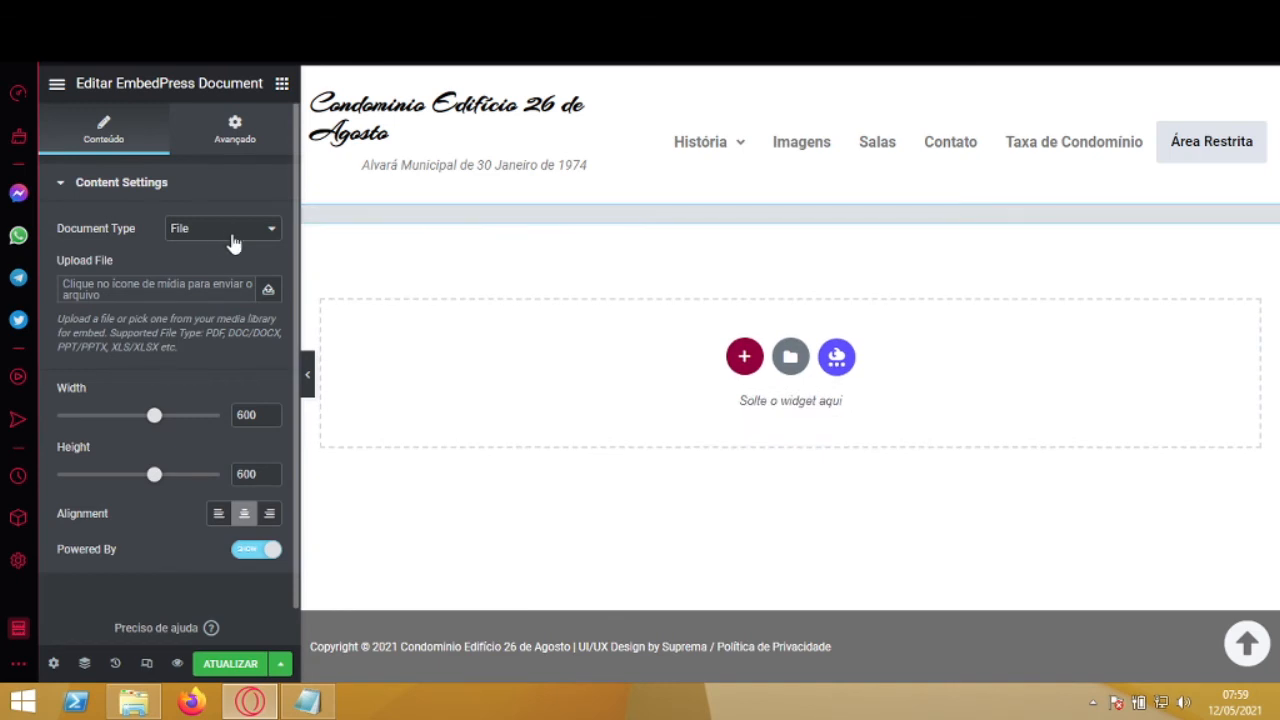
left_click(253, 235)
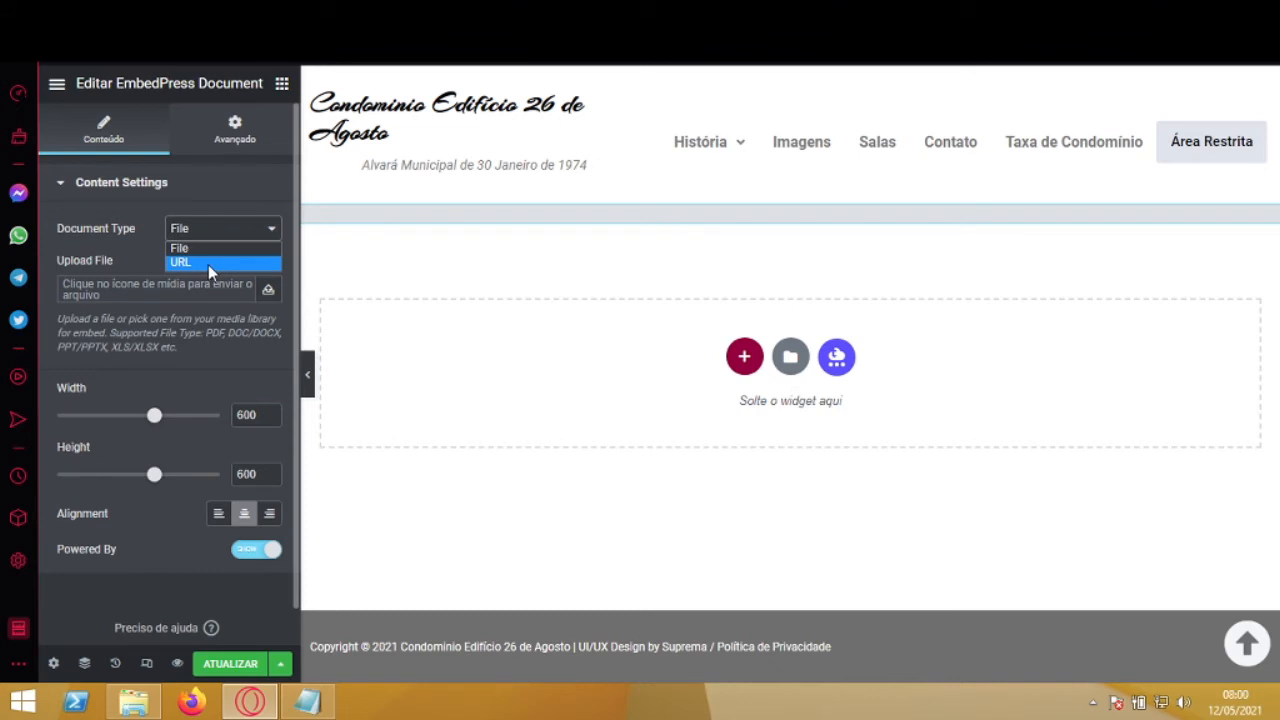
left_click(118, 220)
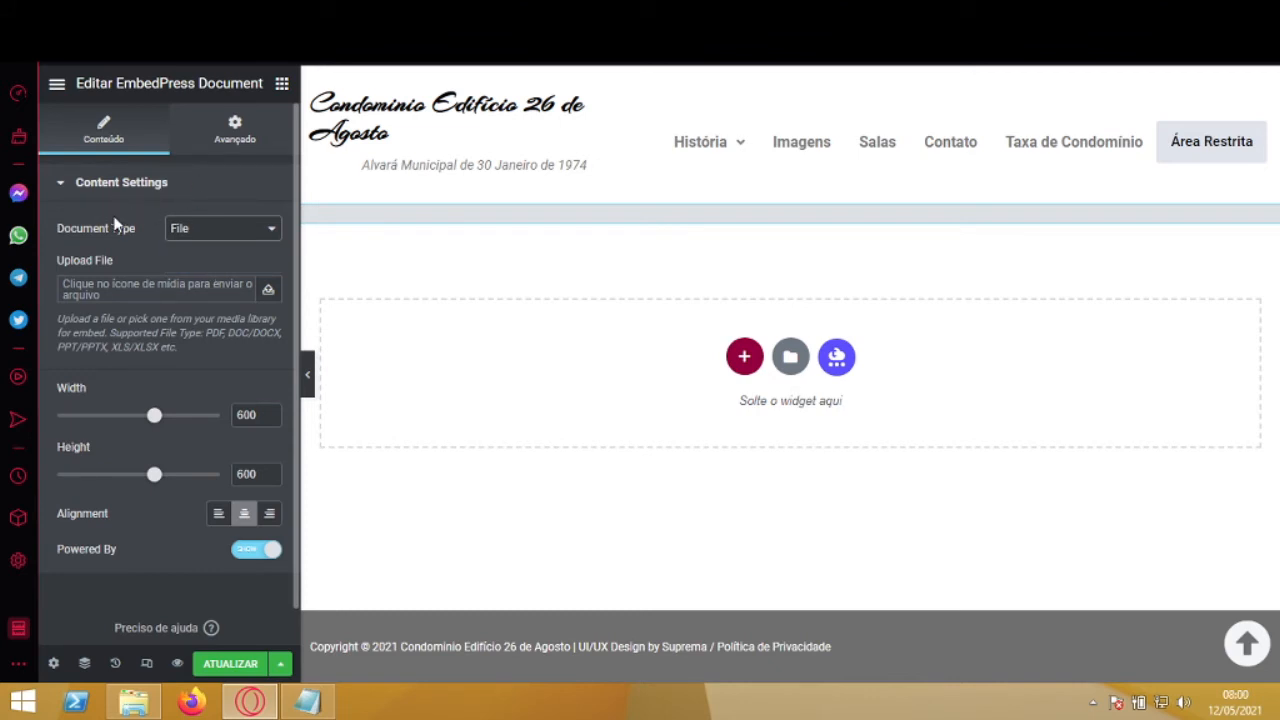
left_click(268, 294)
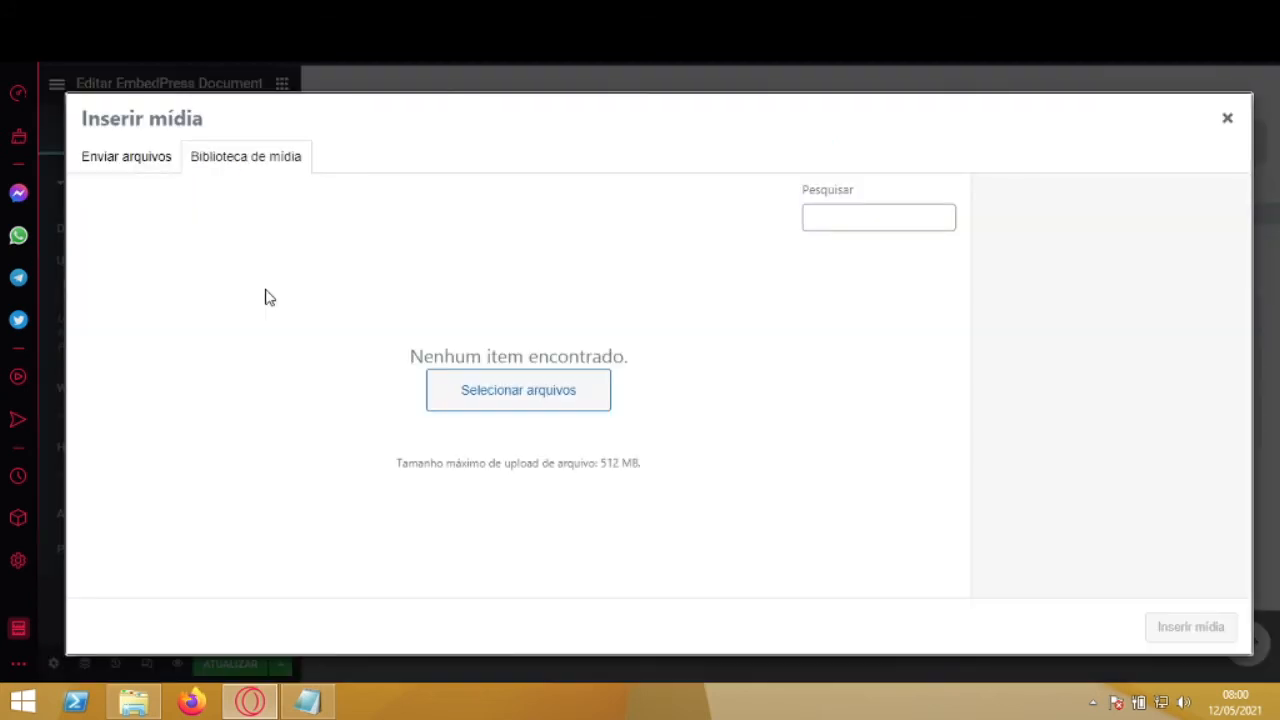
left_click(145, 162)
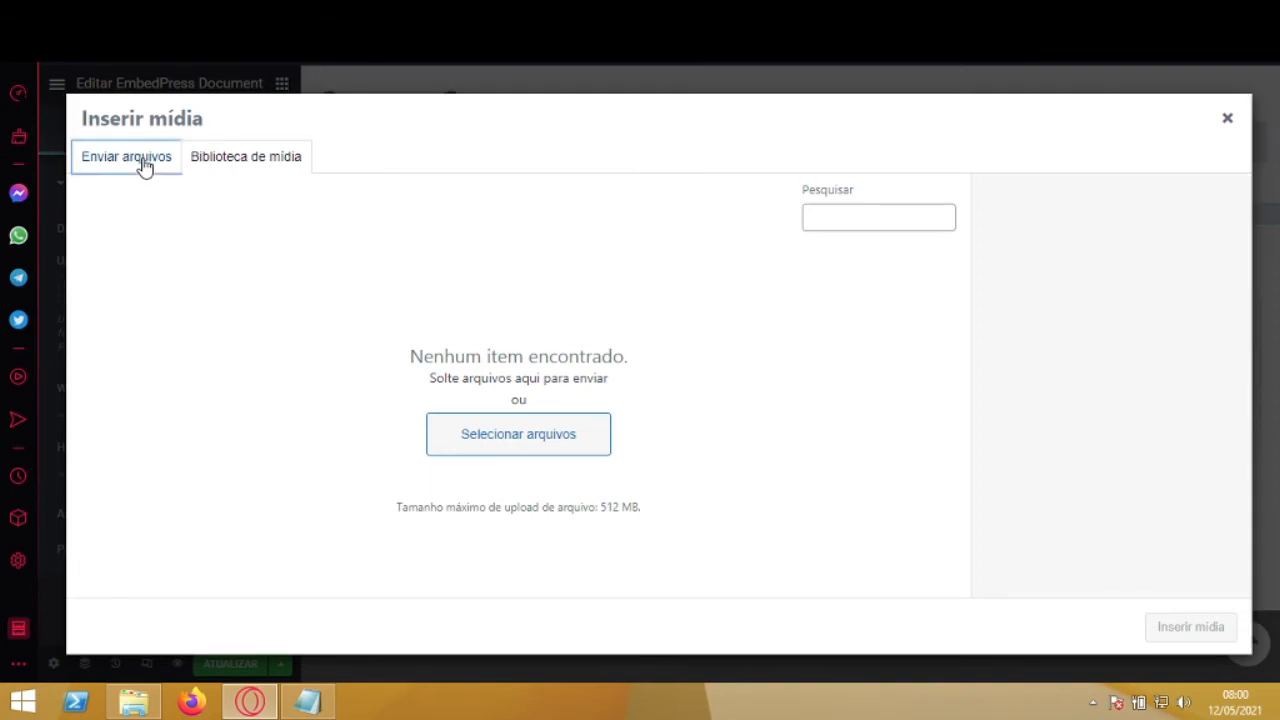
left_click(727, 395)
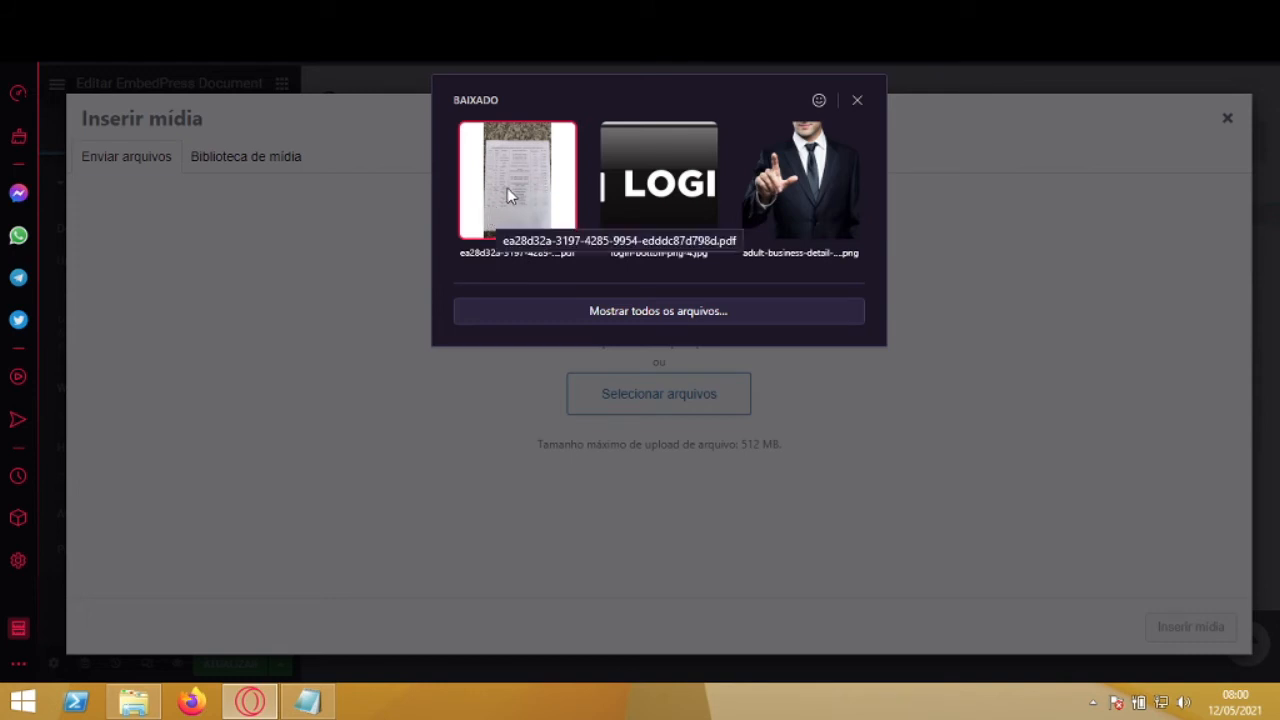
left_click_drag(507, 189, 503, 211)
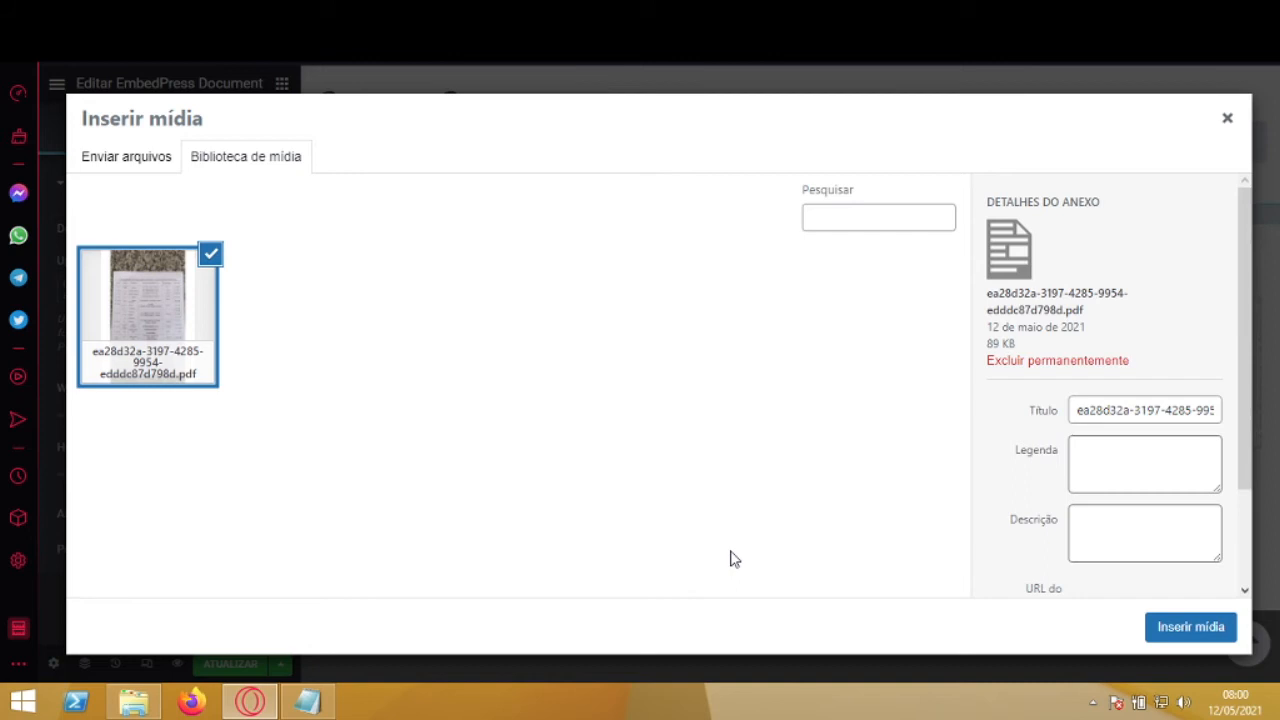
left_click(1190, 627)
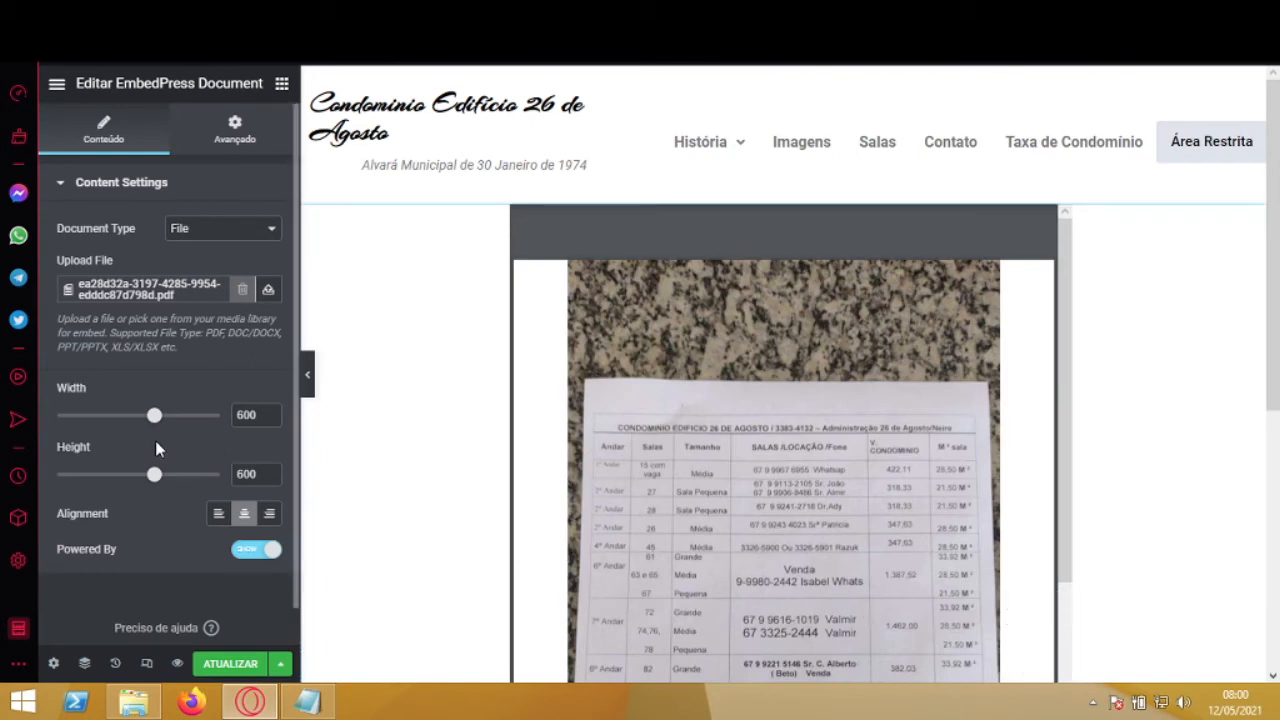
Set both the width and the height of the embedded document to 1000
left_click_drag(154, 415, 230, 419)
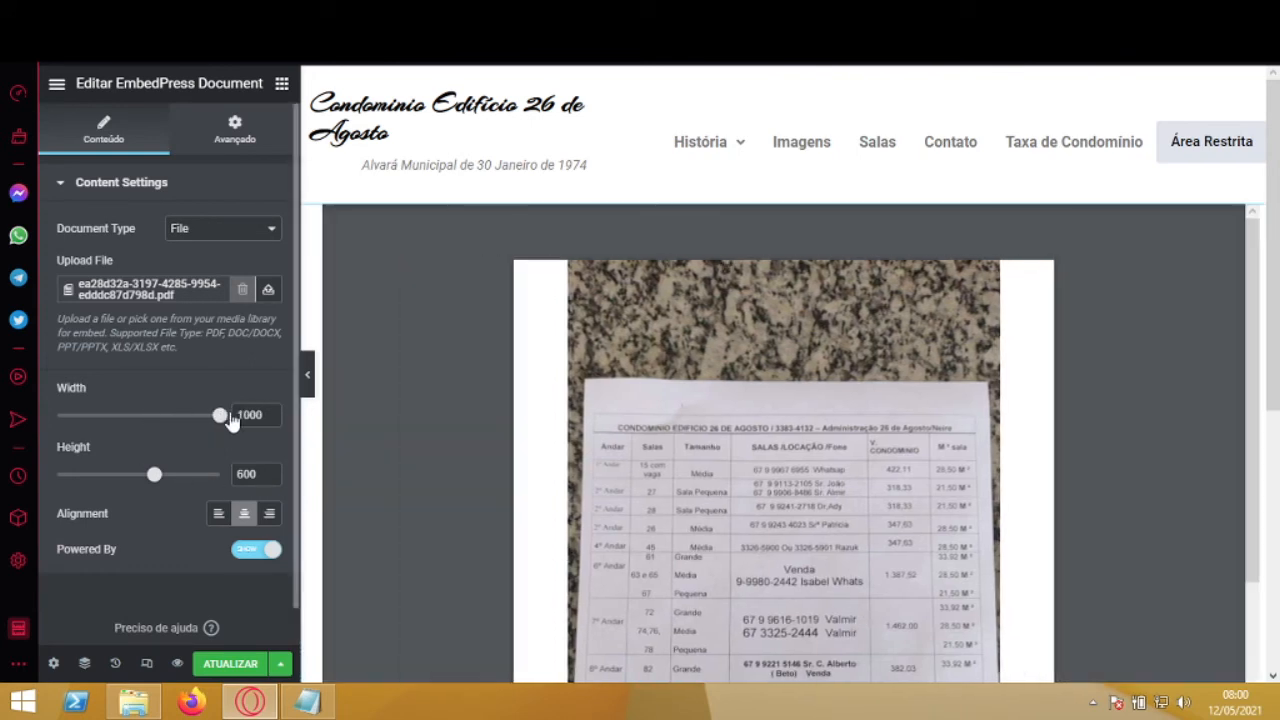
left_click_drag(154, 479, 245, 479)
double_click(253, 477)
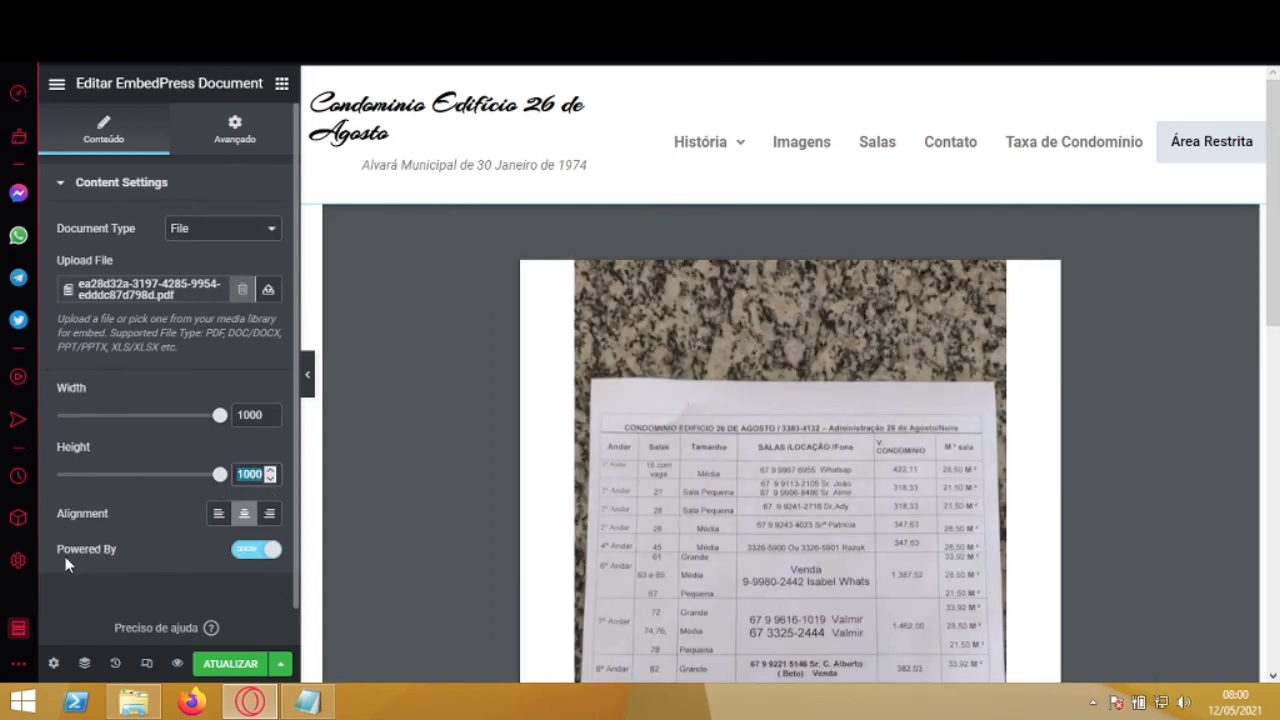
Preview the page without the editing panel and examine the embedded PDF from its header to its end
left_click(308, 376)
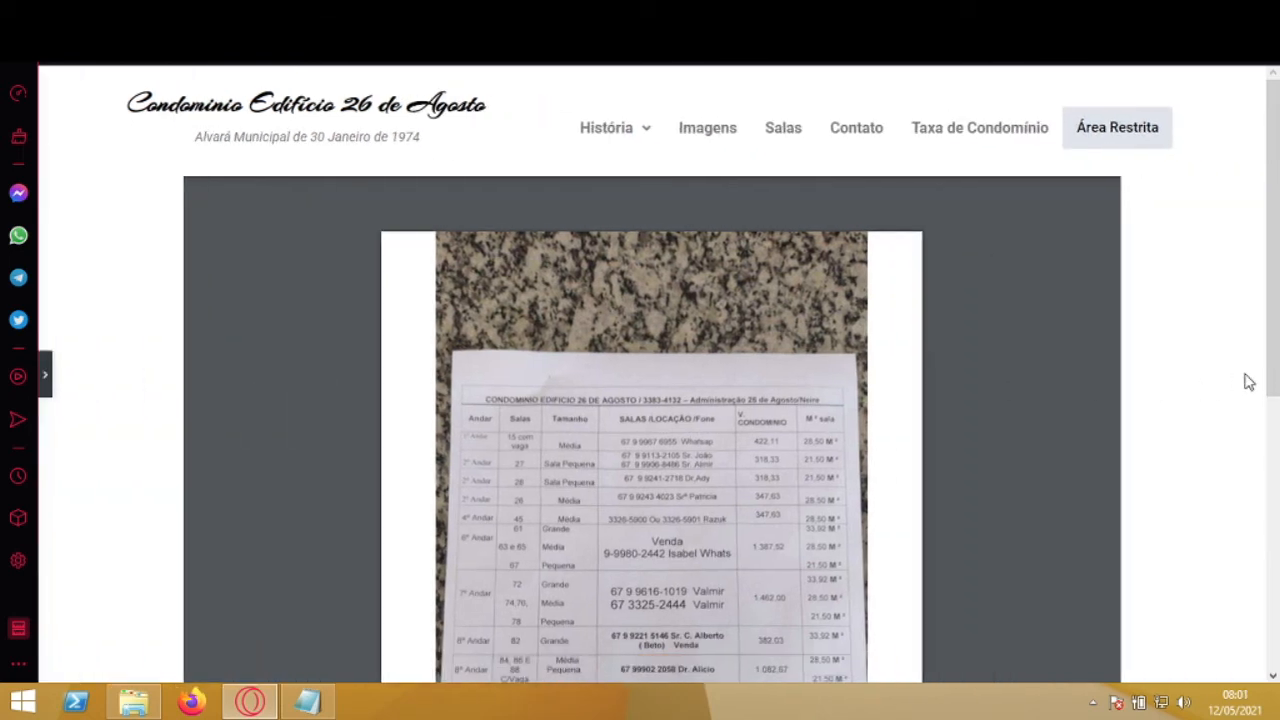
left_click_drag(1274, 322, 1257, 281)
mouse_move(886, 189)
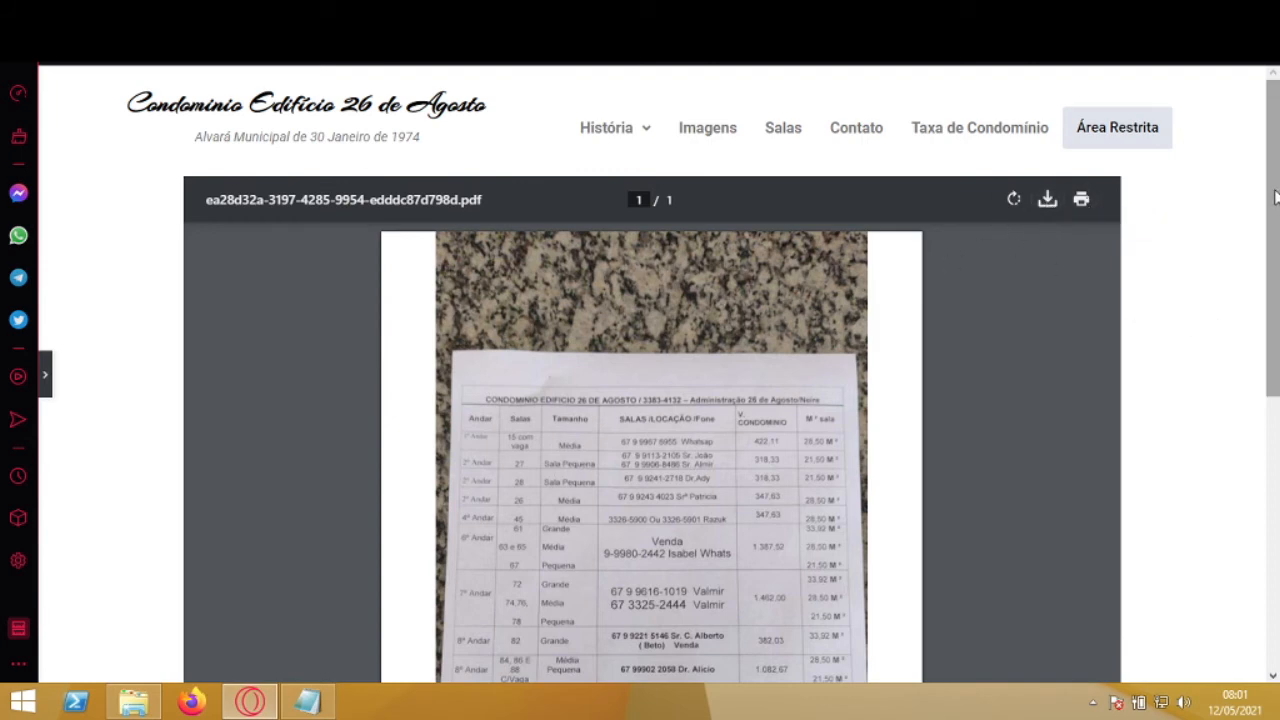
left_click_drag(1275, 190, 1275, 402)
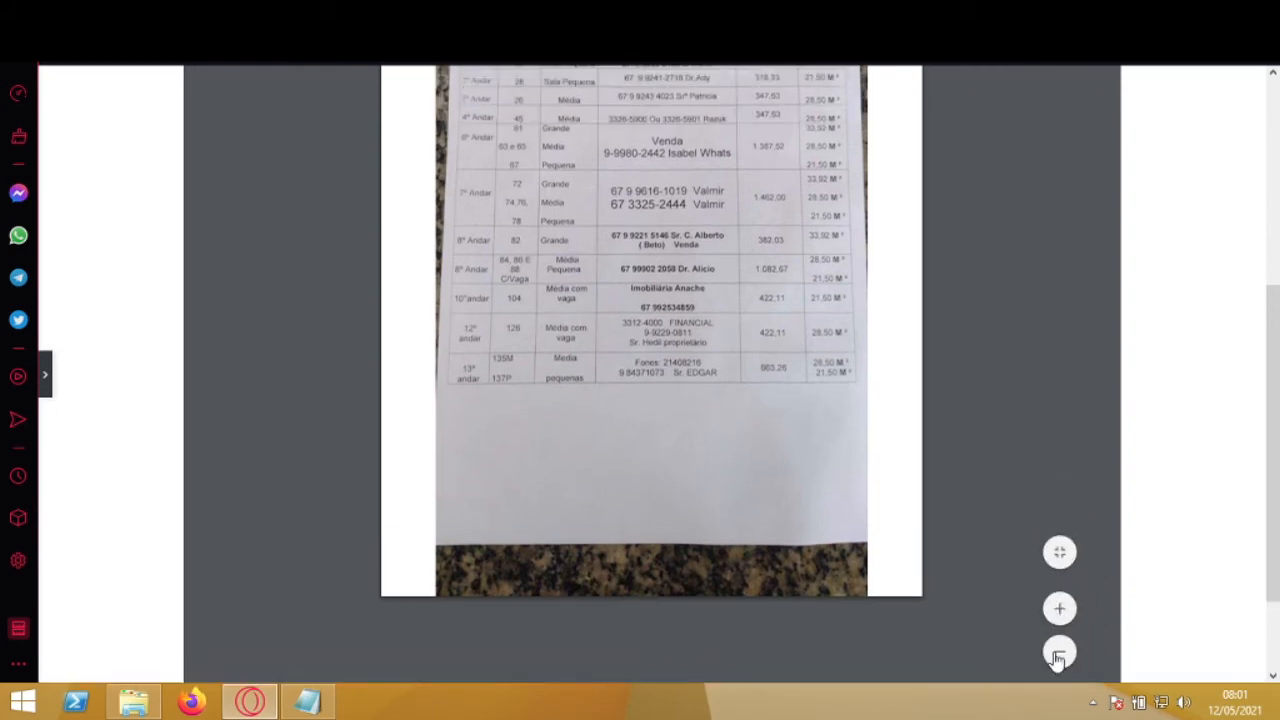
Restore the editing panel, examine the document widget's advanced setting groups, including Content Protection, and return to its content settings
left_click_drag(1275, 468, 1277, 201)
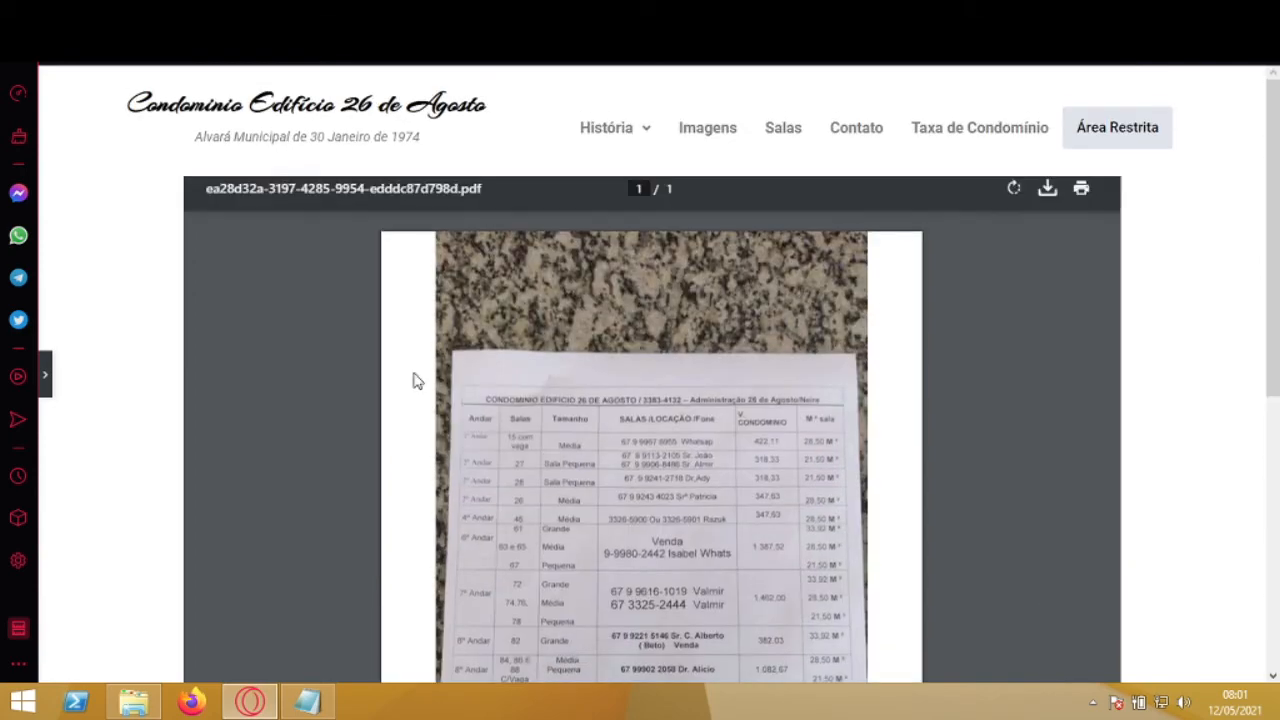
left_click(48, 388)
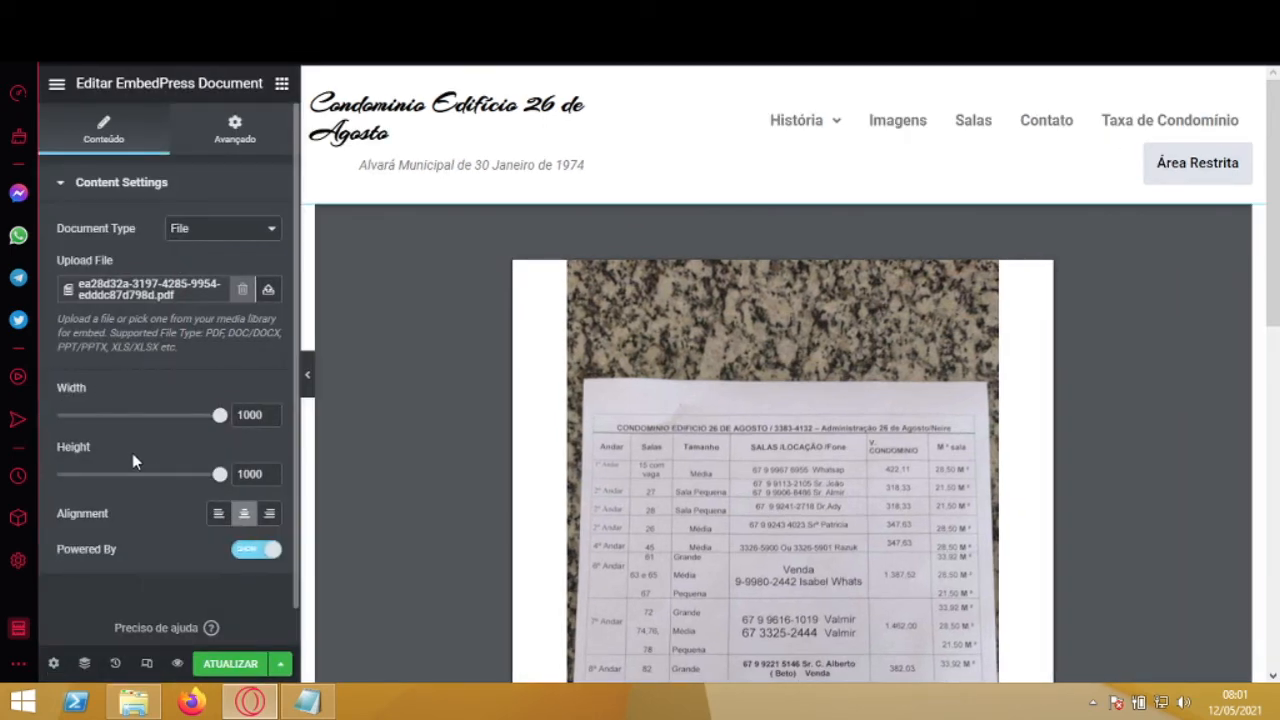
left_click(252, 136)
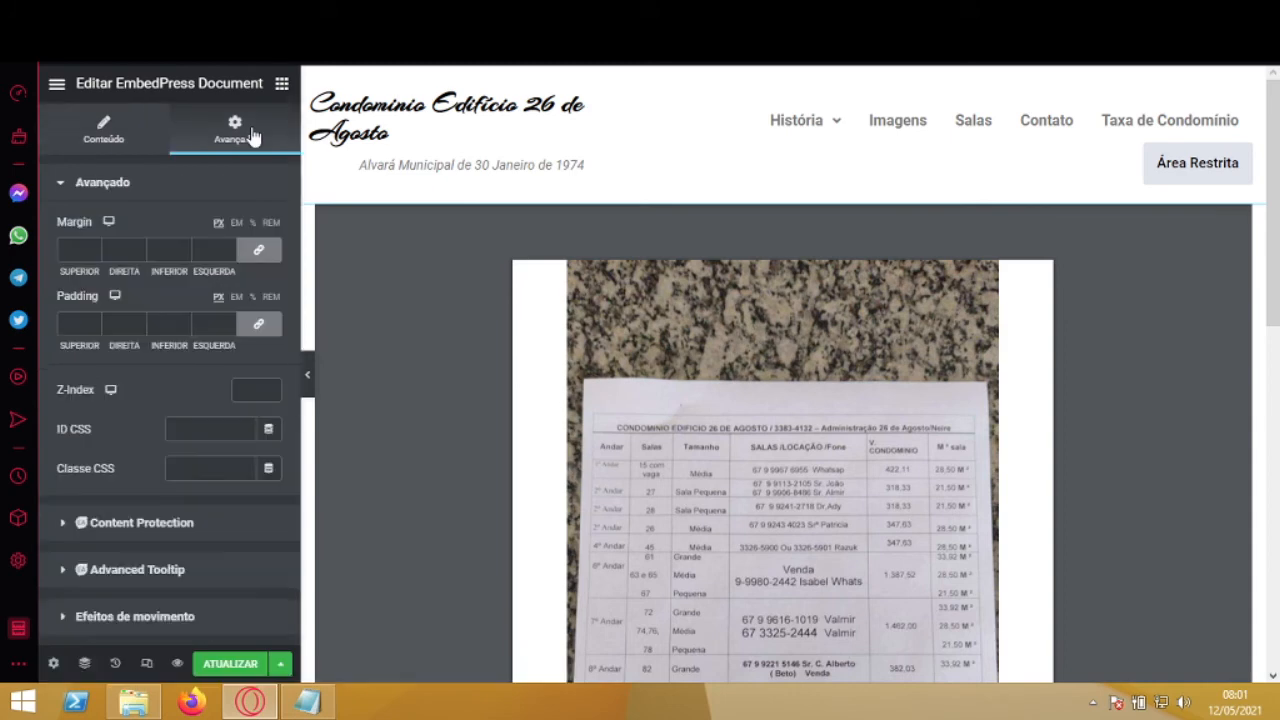
left_click(178, 189)
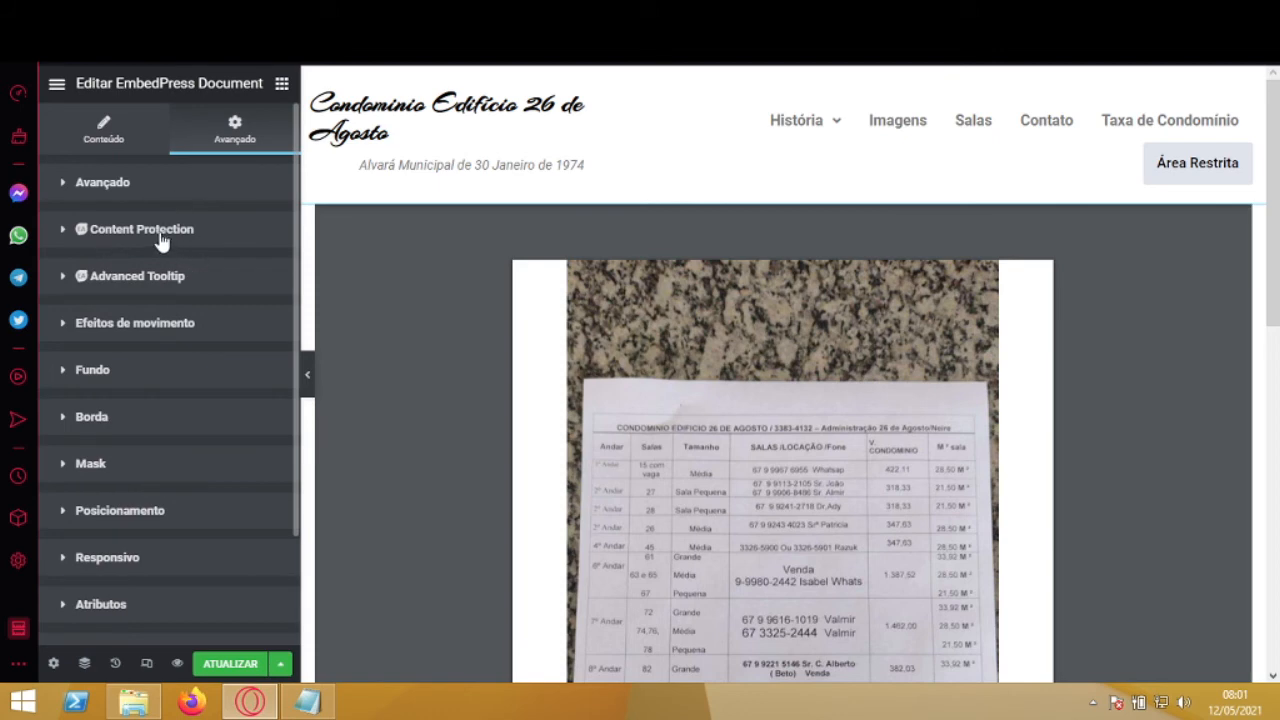
left_click(161, 236)
left_click(159, 238)
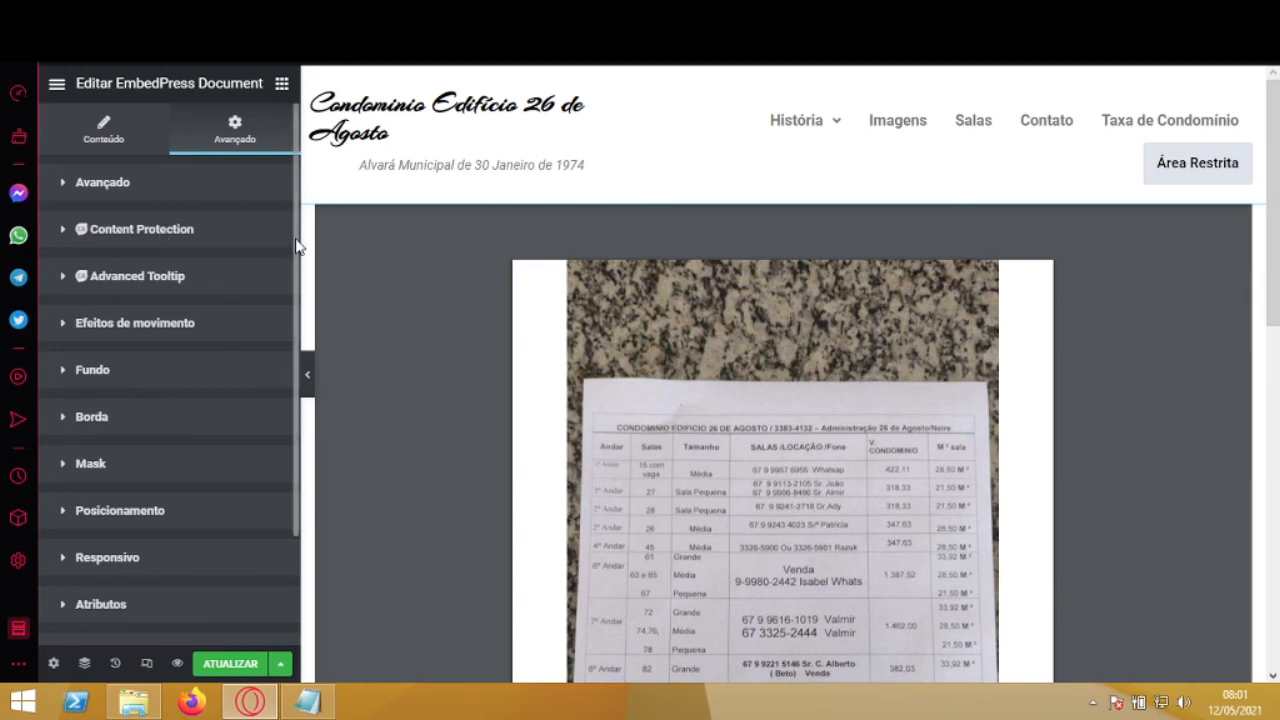
left_click_drag(296, 246, 286, 314)
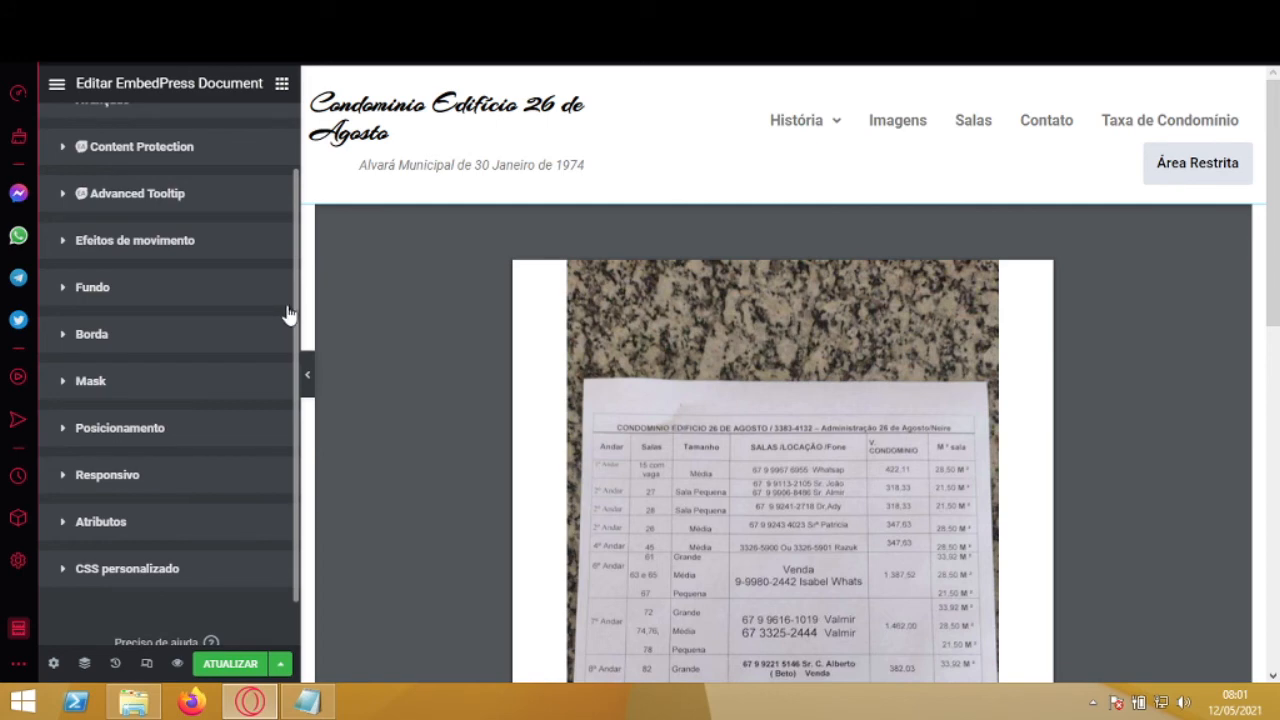
left_click_drag(292, 312, 299, 195)
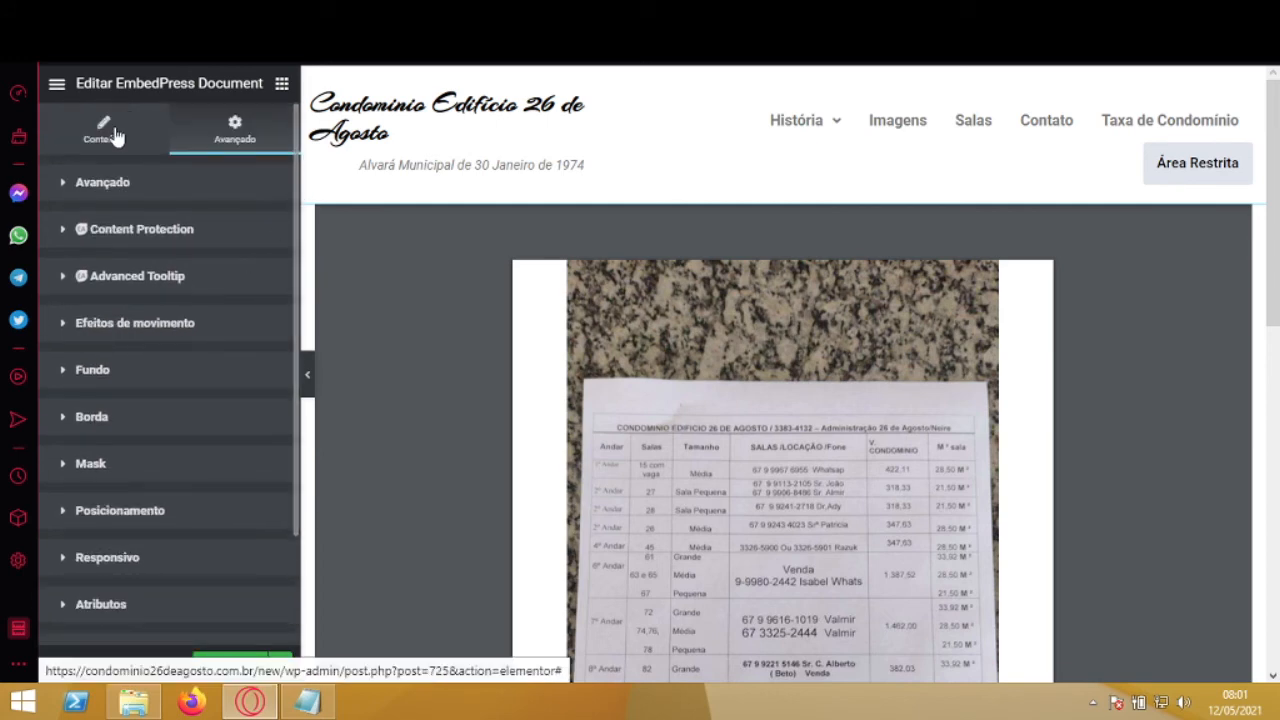
left_click(115, 132)
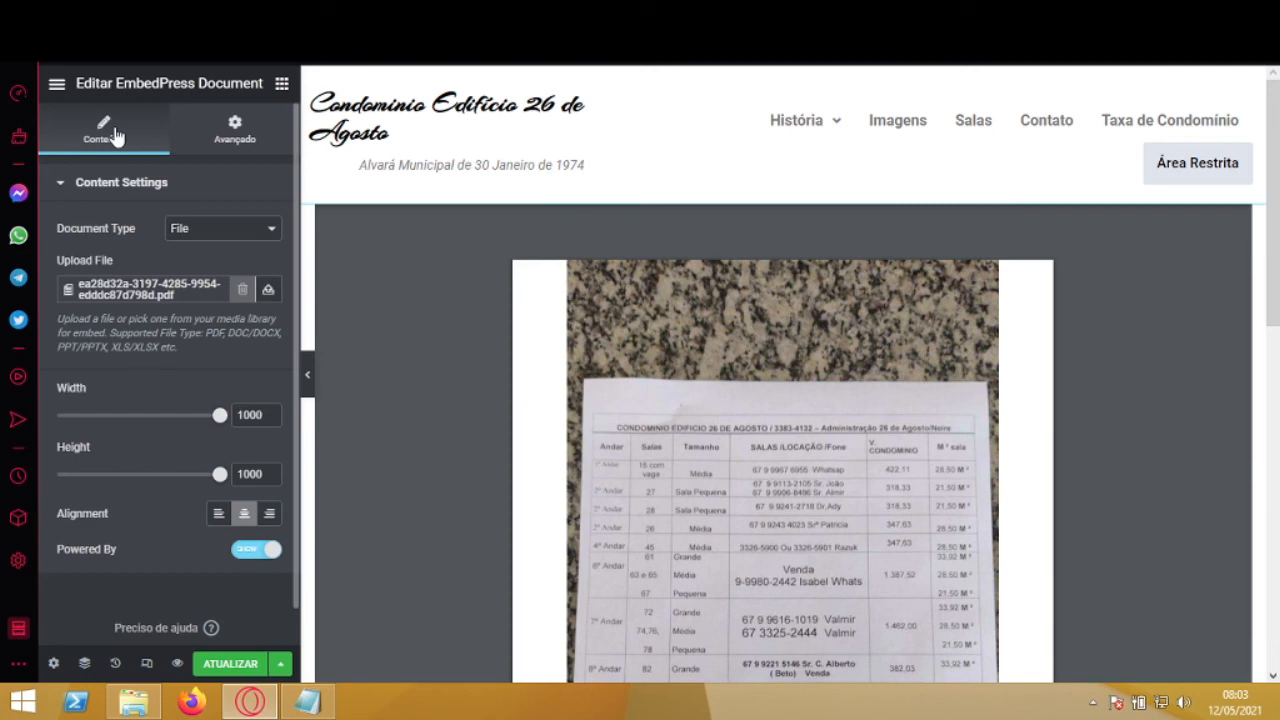
left_click(1093, 702)
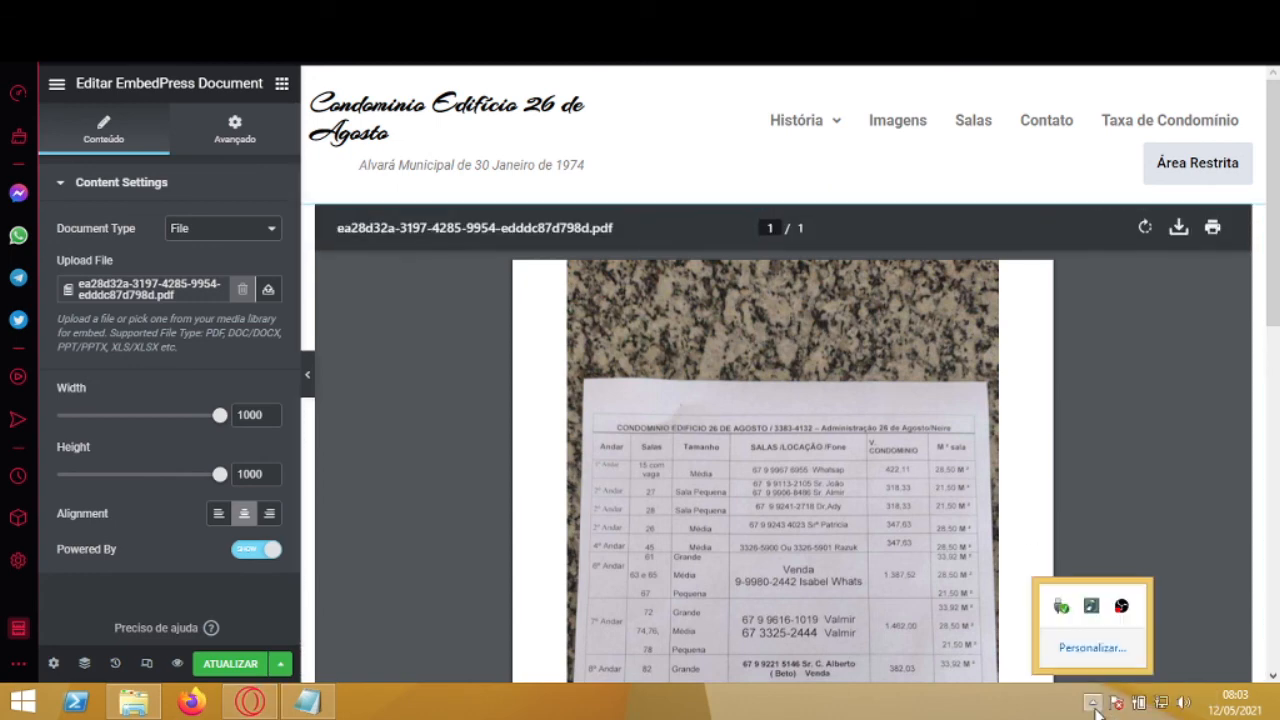
right_click(1122, 607)
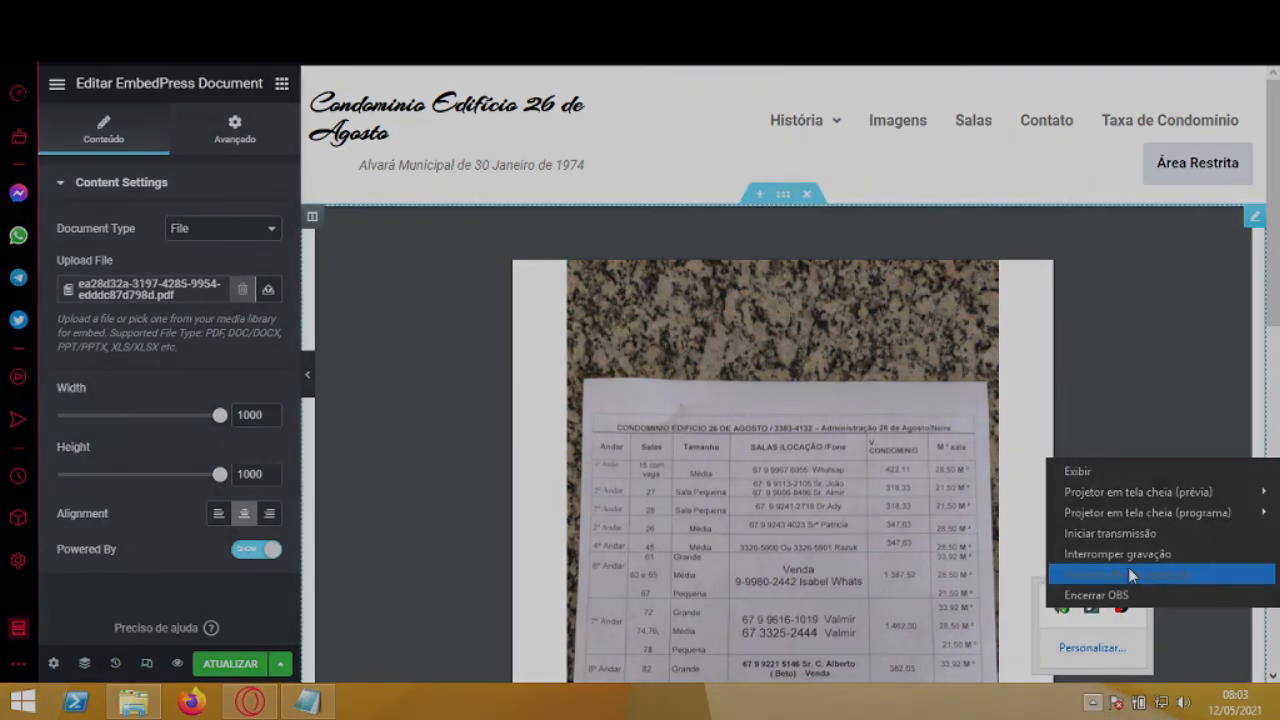